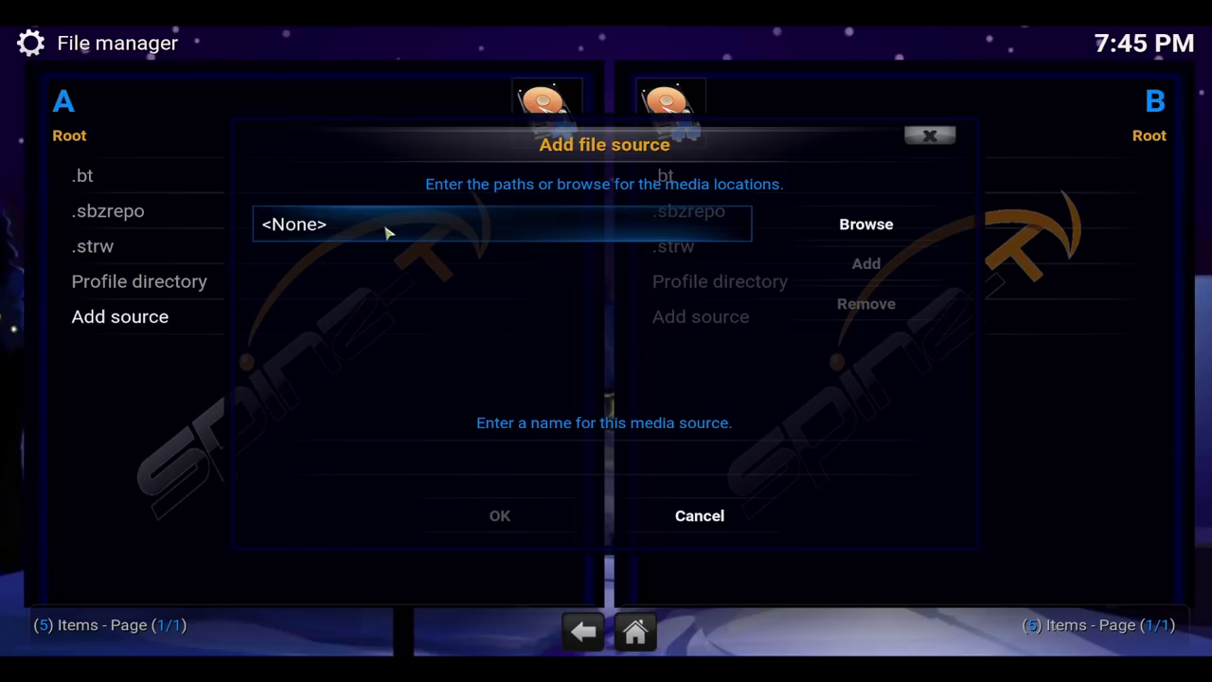
{"action": "left_click", "coordinate": [387, 232]}
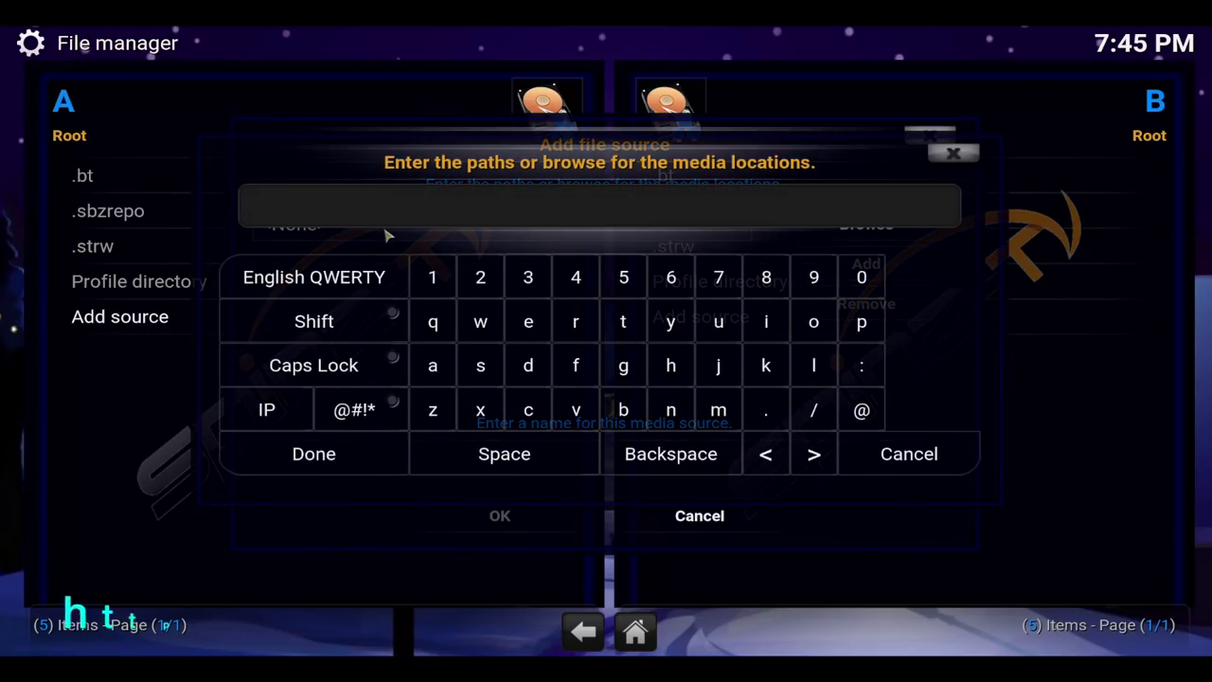
{"action": "type", "text": "http"}
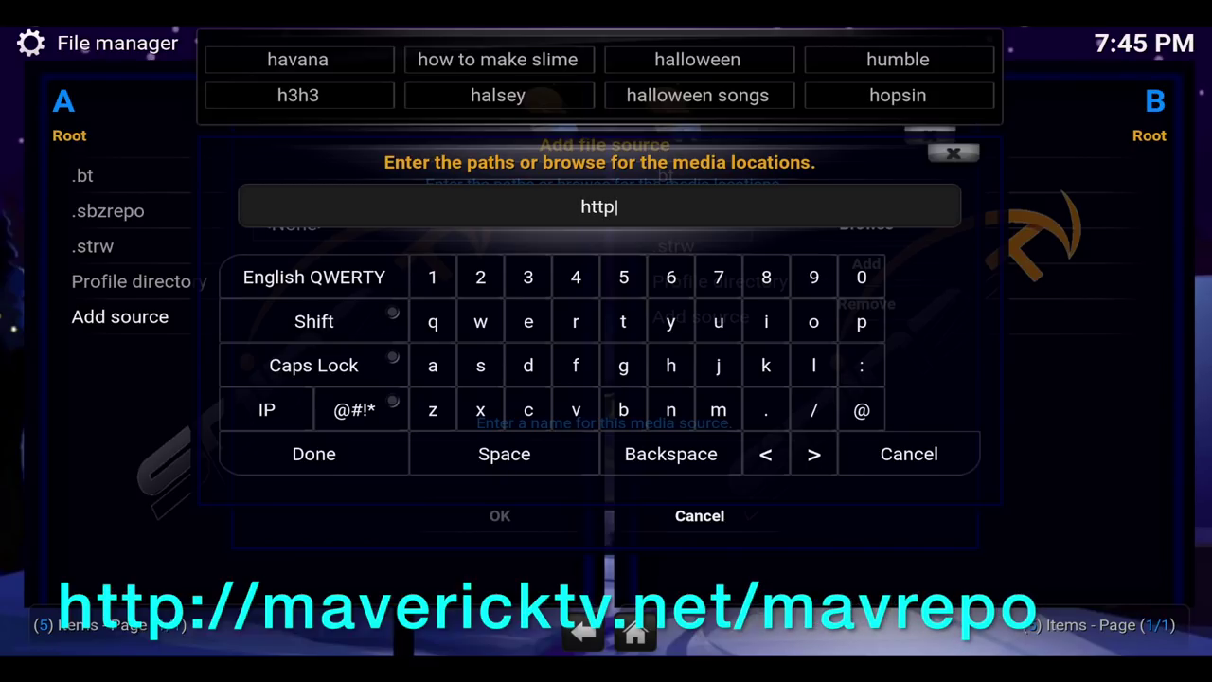
{"action": "type", "text": "://"}
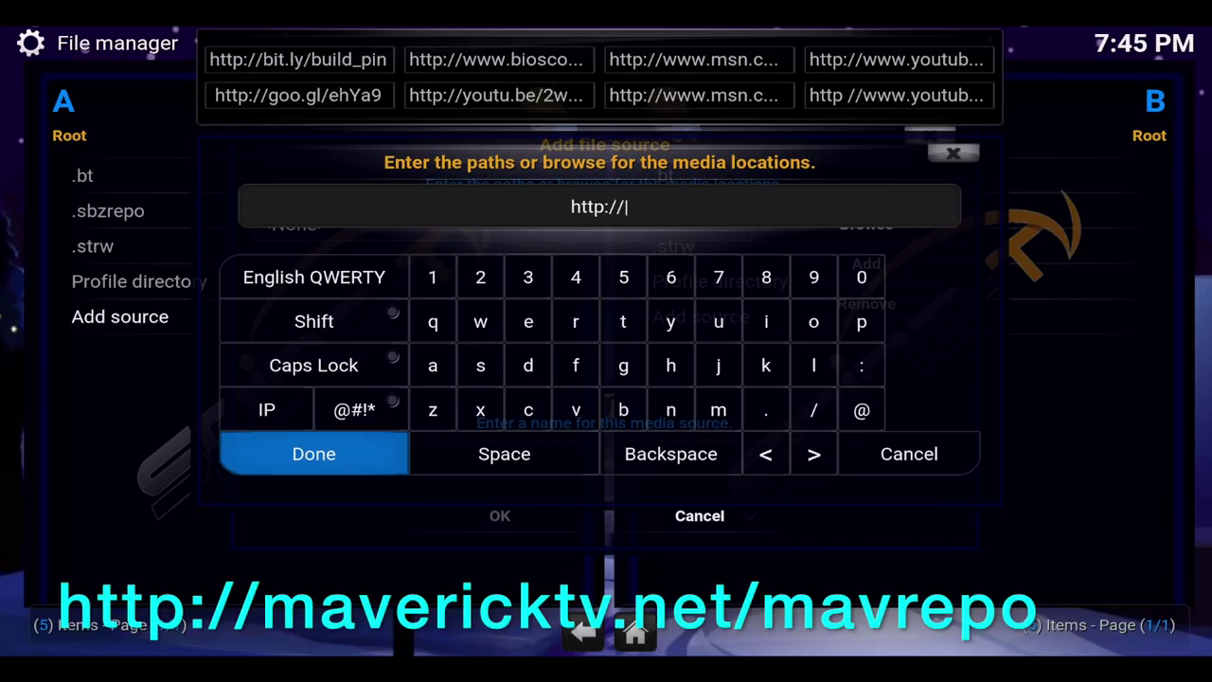
{"action": "type", "text": "ma"}
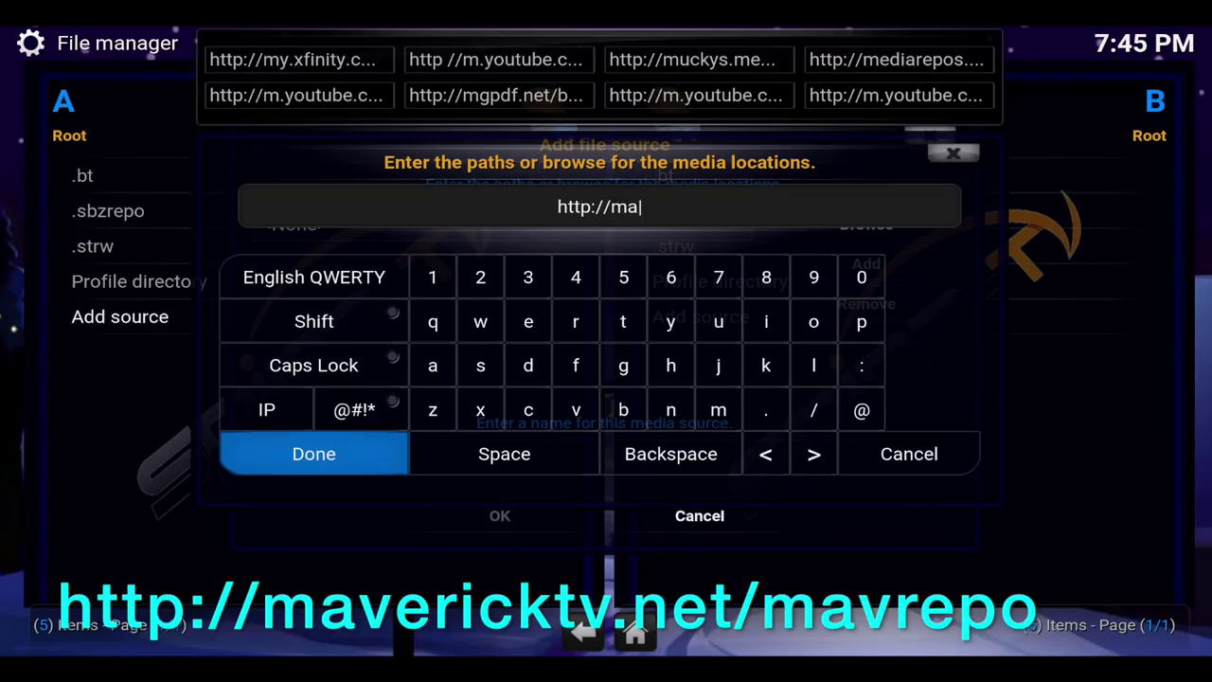
{"action": "type", "text": "verick"}
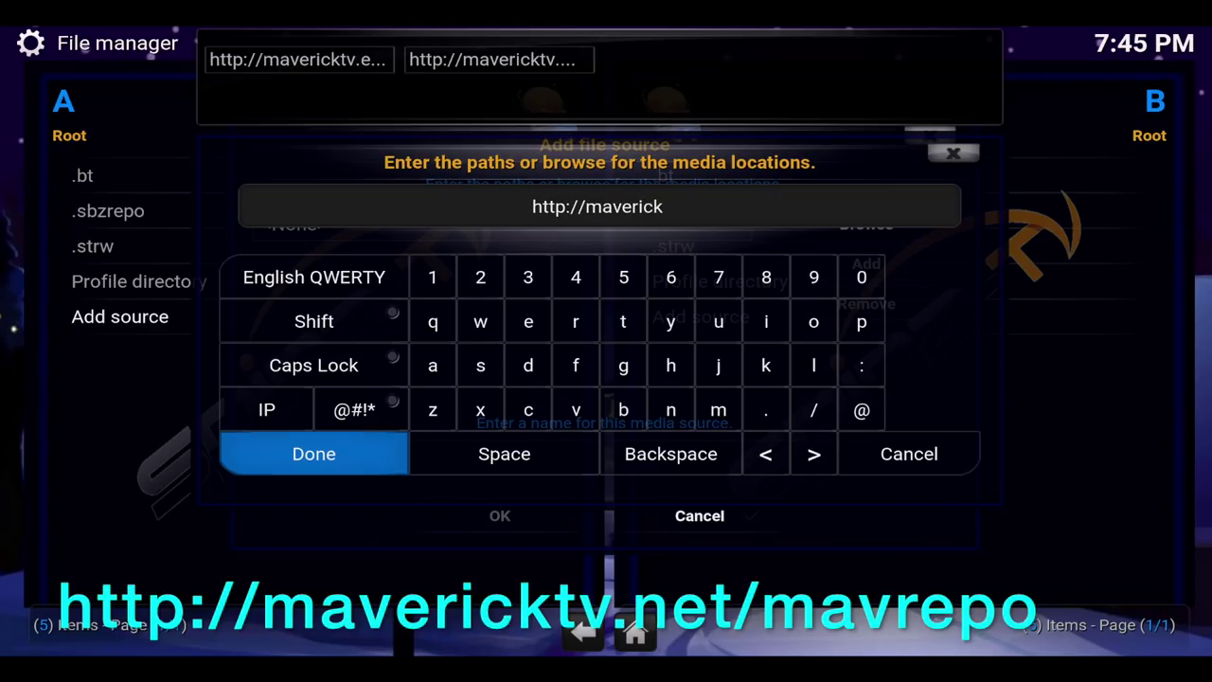
{"action": "type", "text": "tv."}
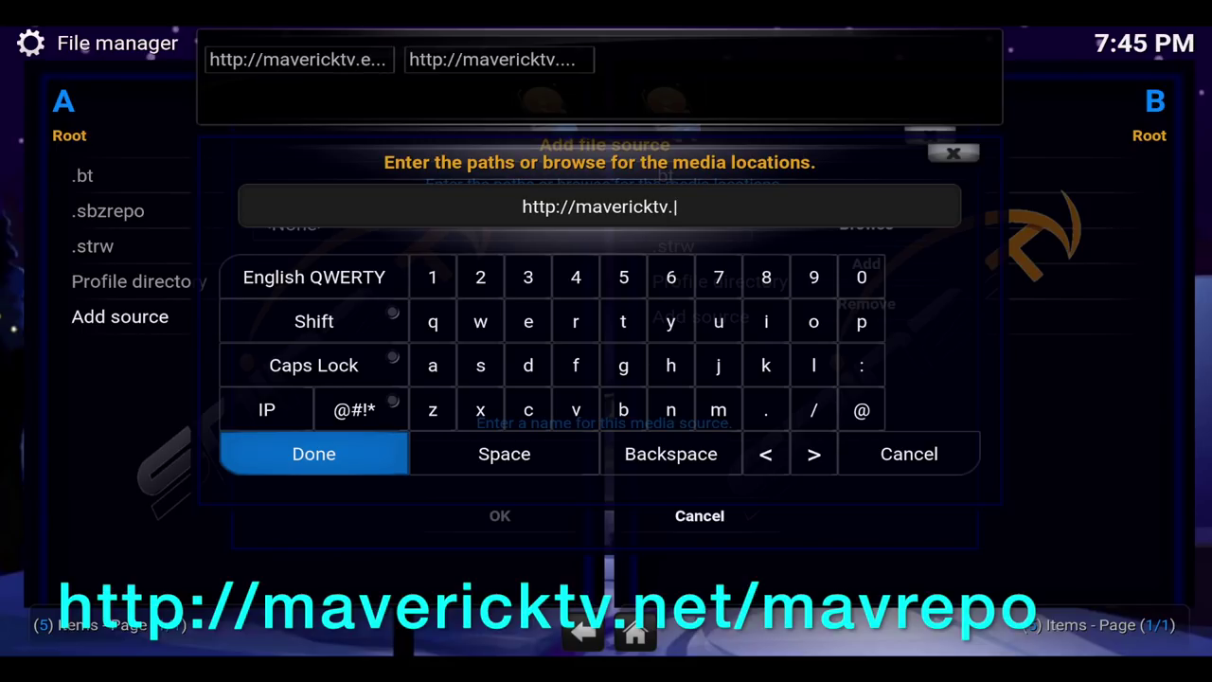
{"action": "type", "text": "ne"}
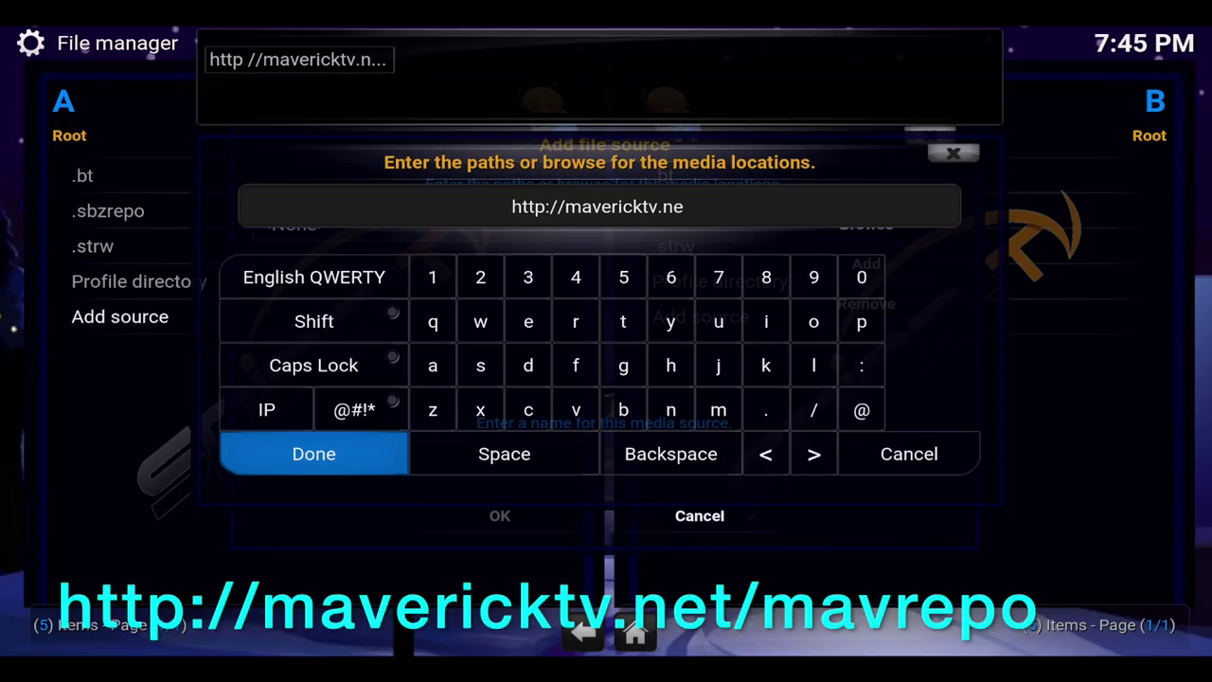
{"action": "type", "text": "t"}
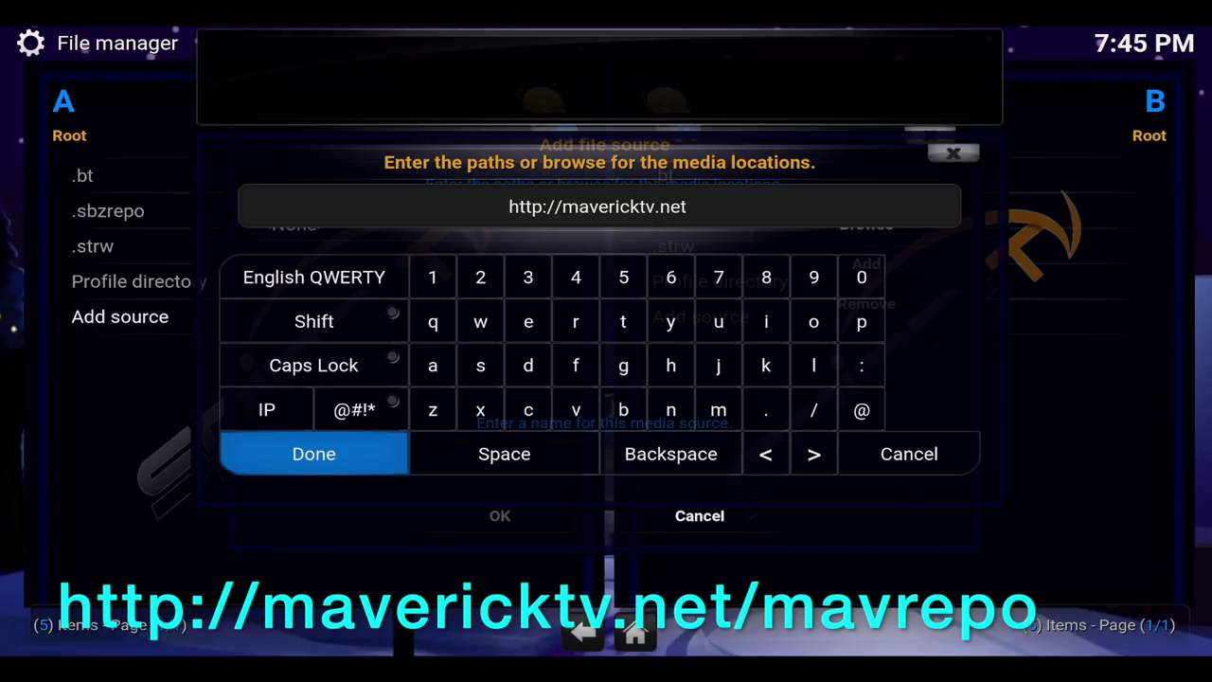
{"action": "type", "text": "/"}
{"action": "type", "text": "ma"}
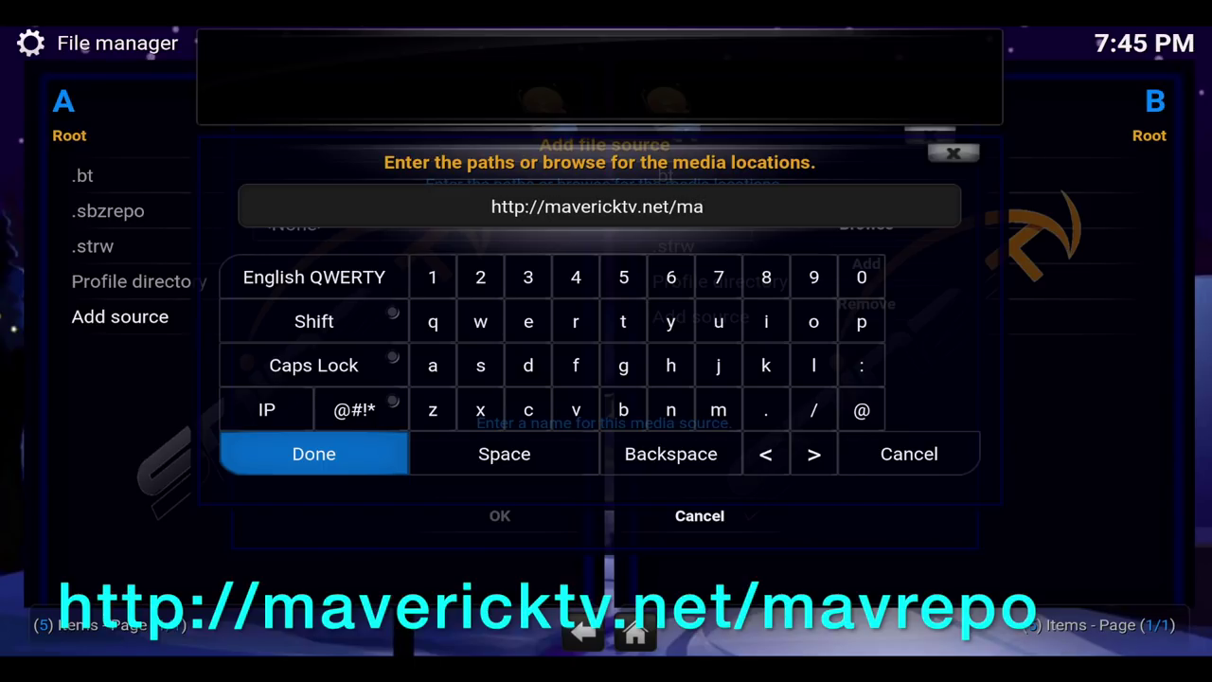
{"action": "type", "text": "vrepo"}
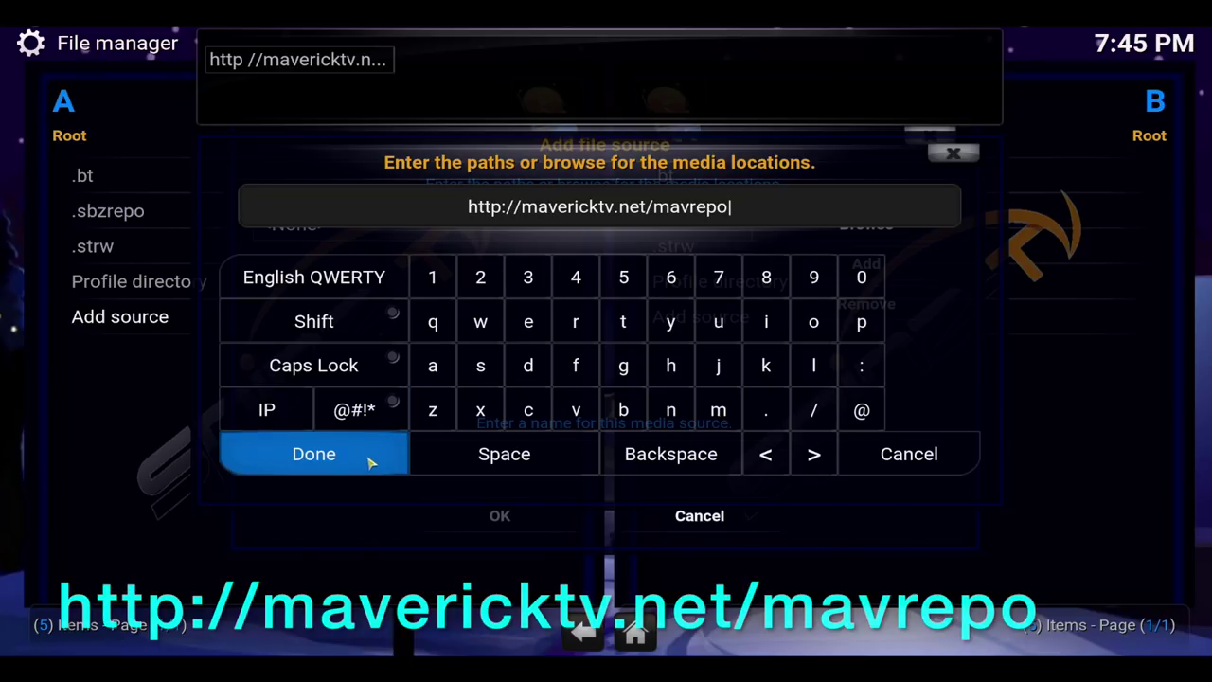
{"action": "left_click", "coordinate": [314, 454]}
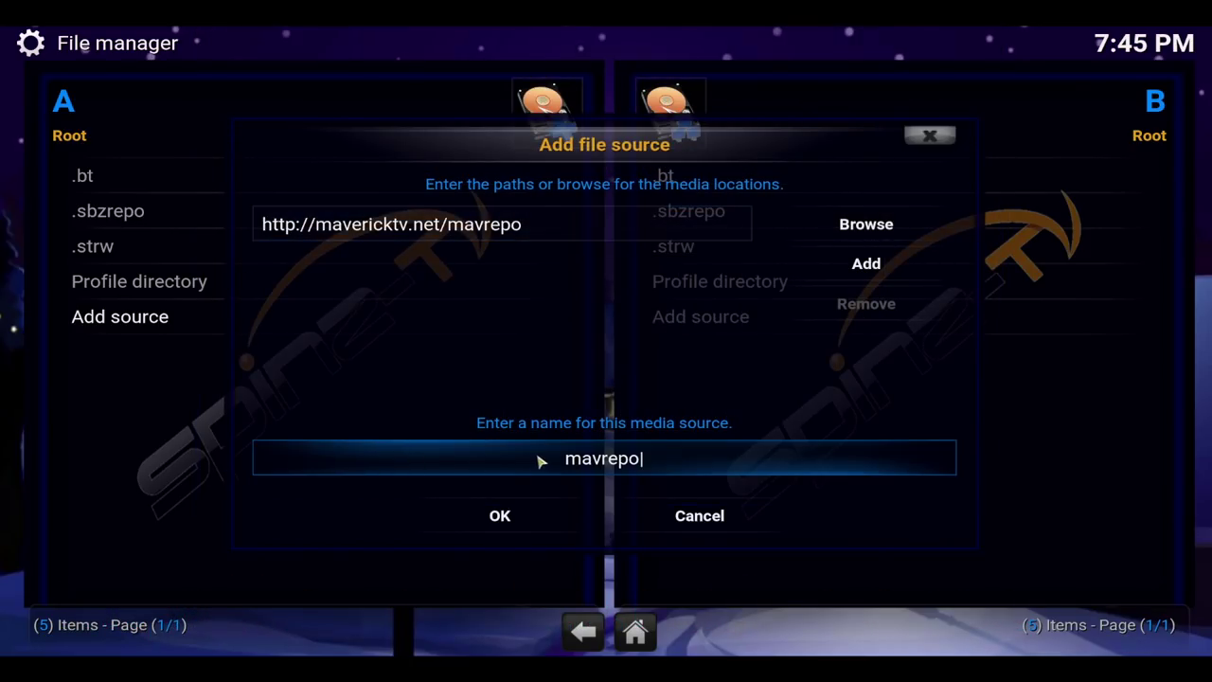
{"action": "left_click", "coordinate": [601, 460]}
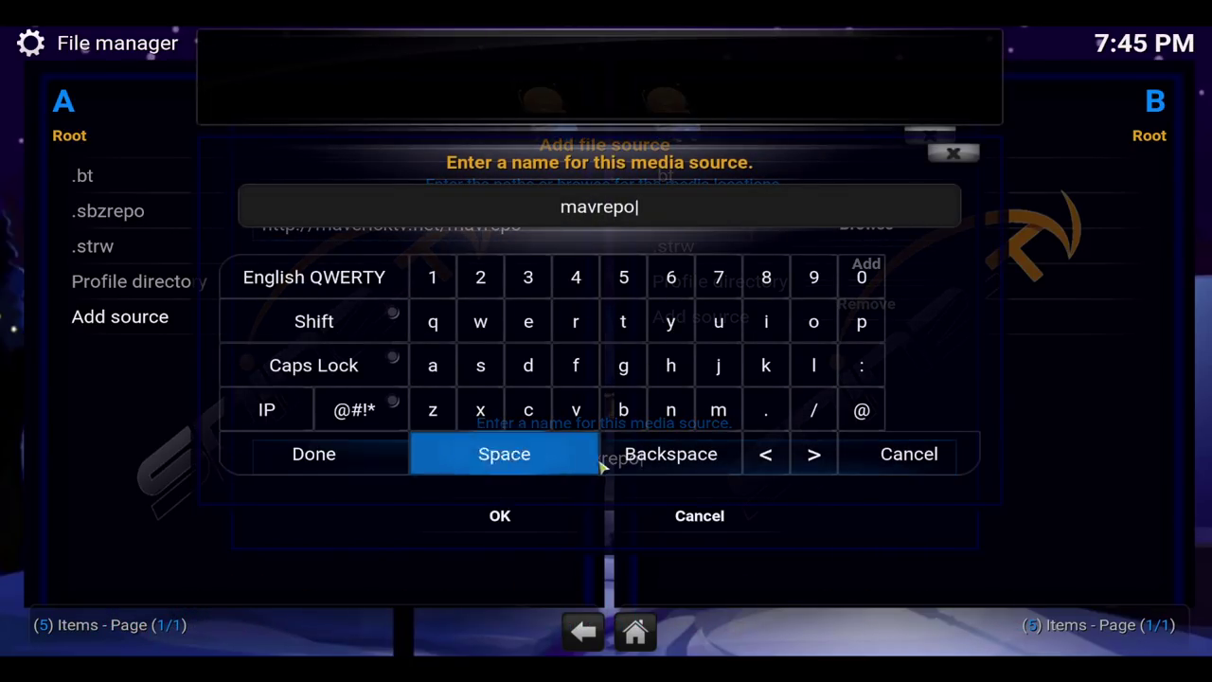
{"action": "left_click", "coordinate": [766, 454]}
{"action": "left_click", "coordinate": [766, 454]}
{"action": "left_click", "coordinate": [766, 455]}
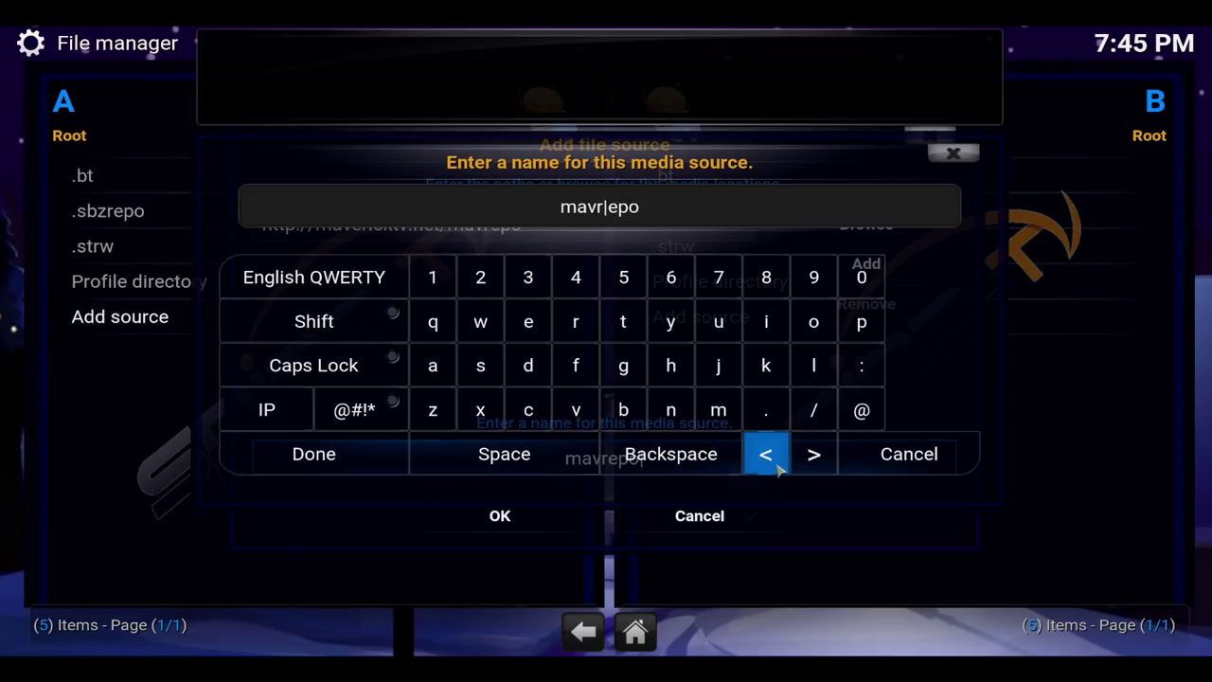
{"action": "left_click", "coordinate": [777, 466]}
{"action": "left_click", "coordinate": [777, 466]}
{"action": "left_click", "coordinate": [777, 466]}
{"action": "left_click", "coordinate": [770, 420]}
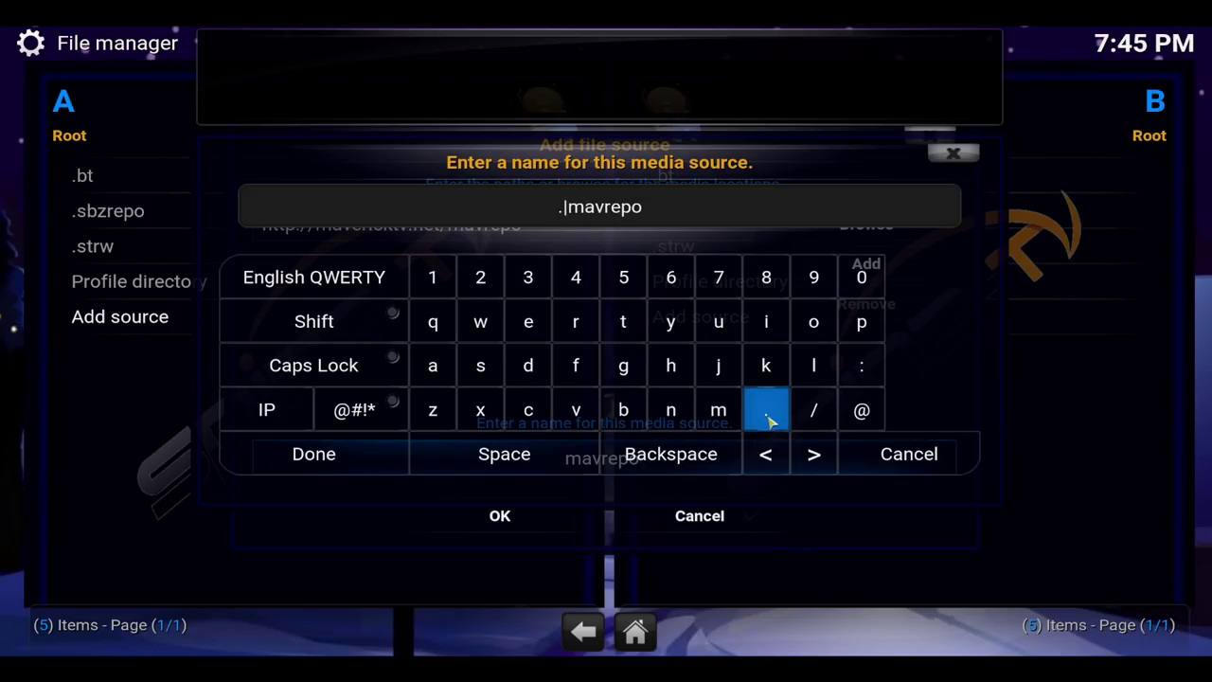
{"action": "left_click", "coordinate": [371, 473]}
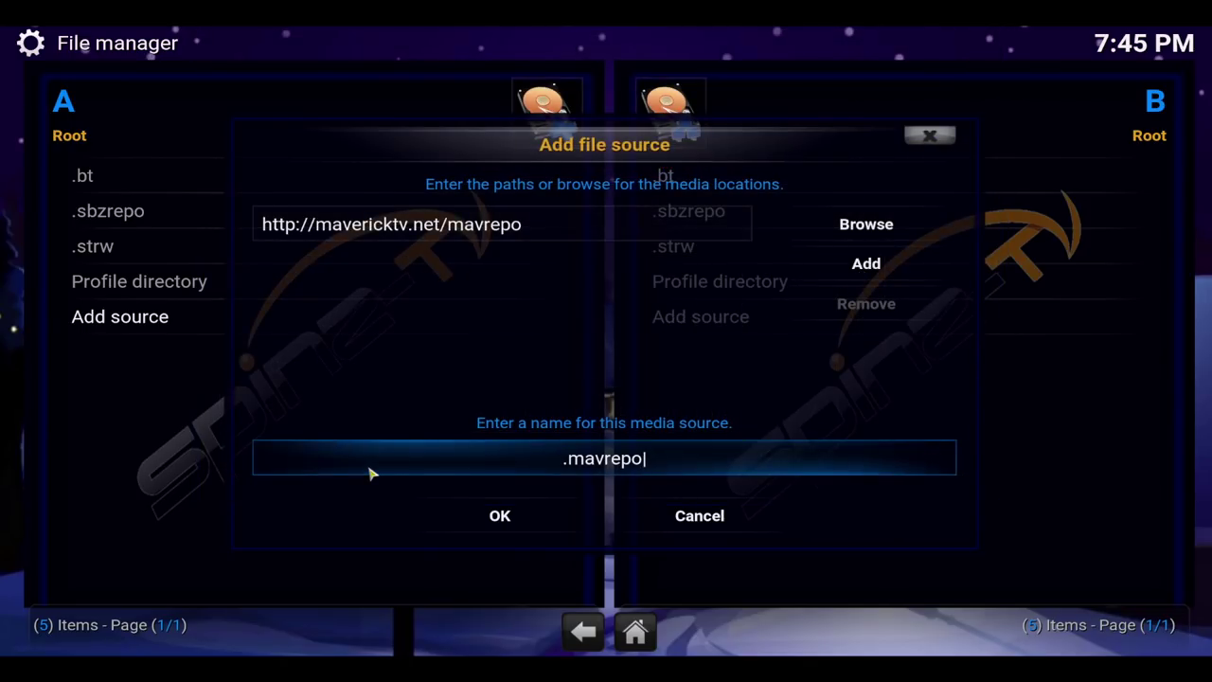
{"action": "left_click", "coordinate": [440, 516]}
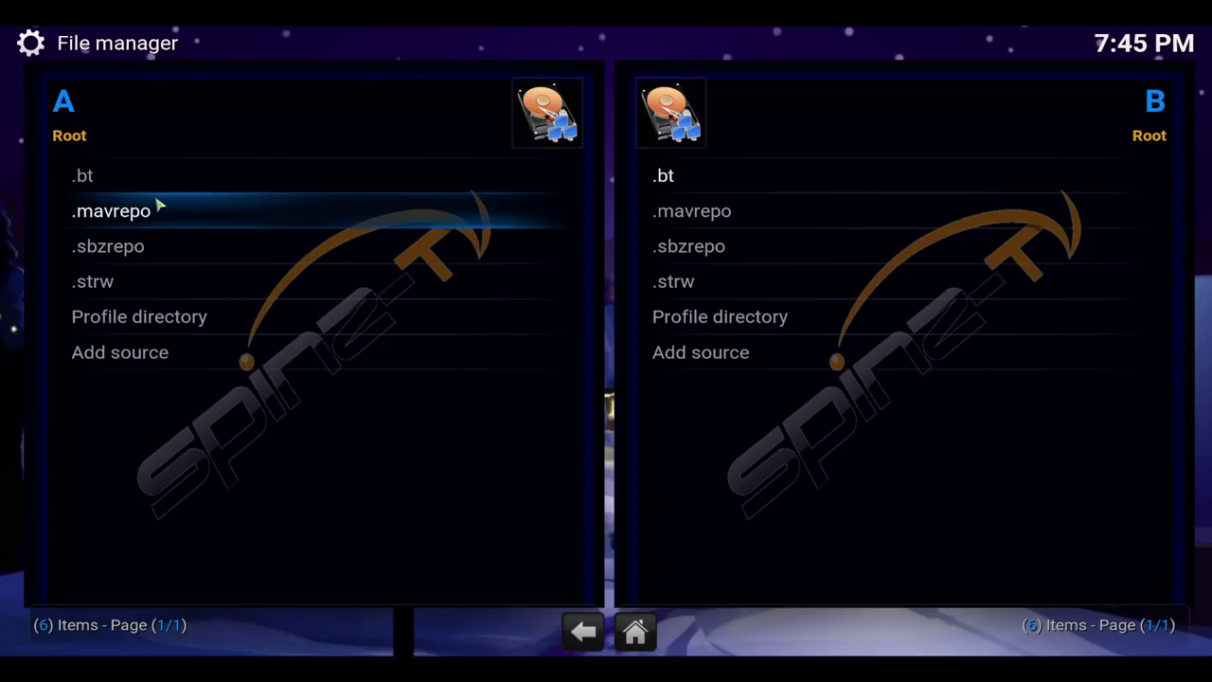
Use Add-ons > Install from zip file to install repository.maverickrepo-2.2.zip from the .mavrepo source
{"action": "key", "text": "Escape"}
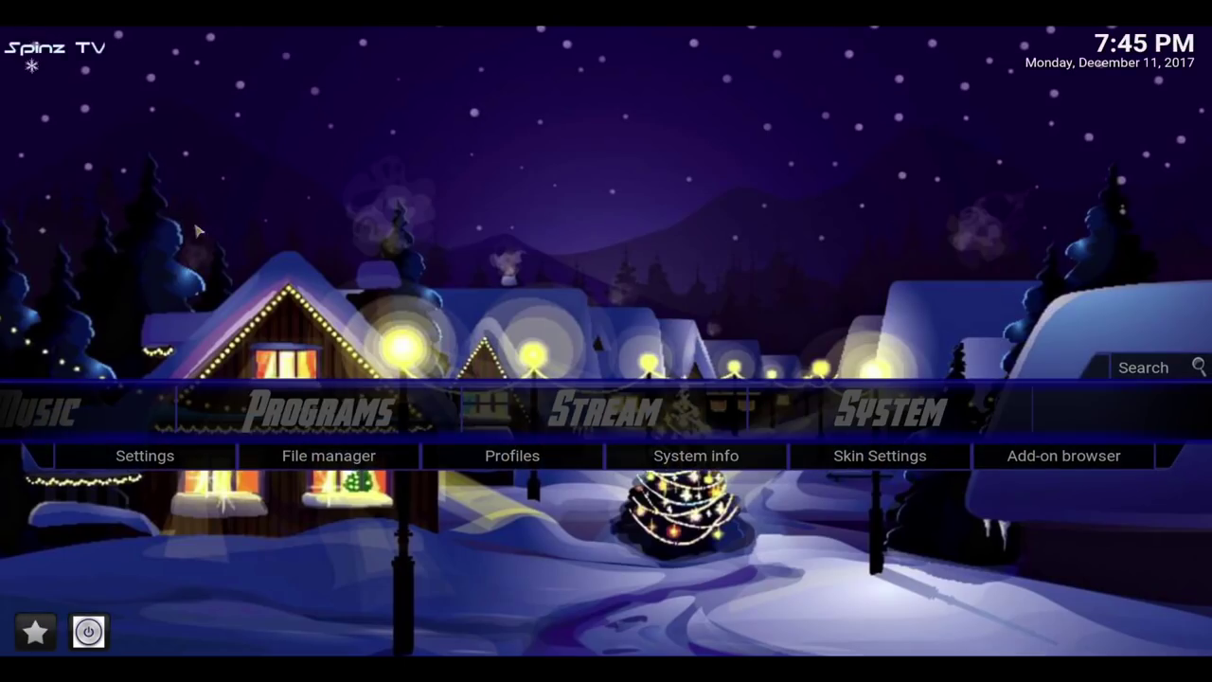
{"action": "left_click", "coordinate": [863, 429]}
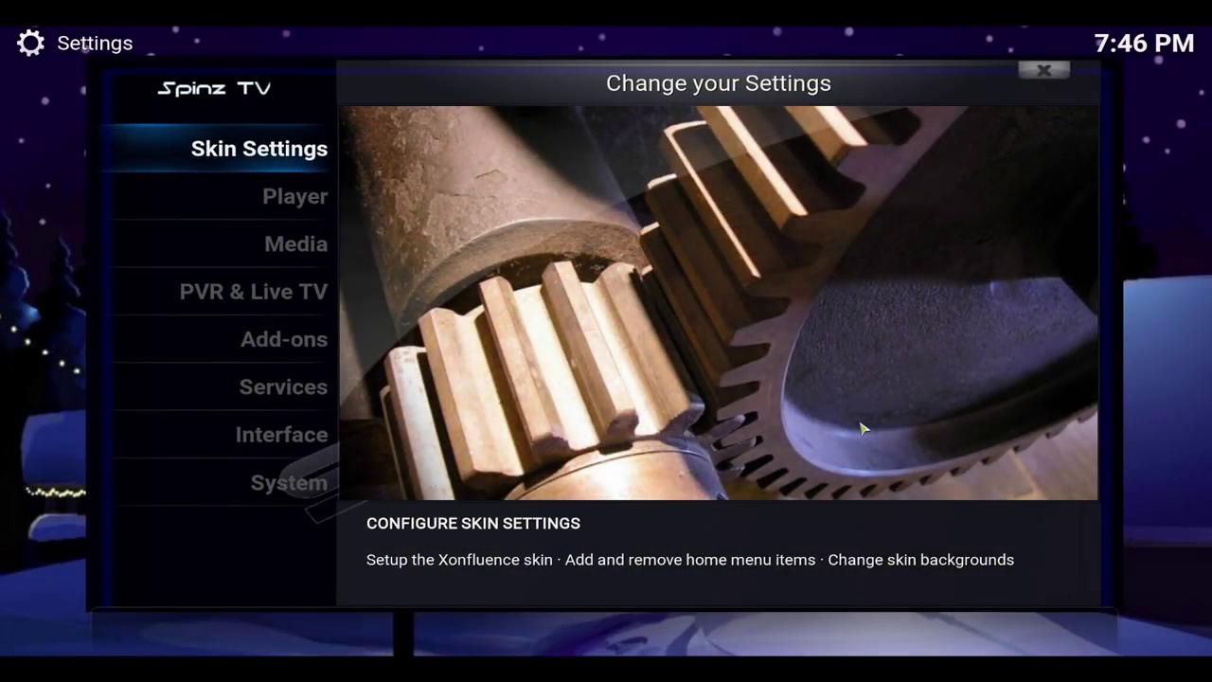
{"action": "left_click", "coordinate": [279, 353]}
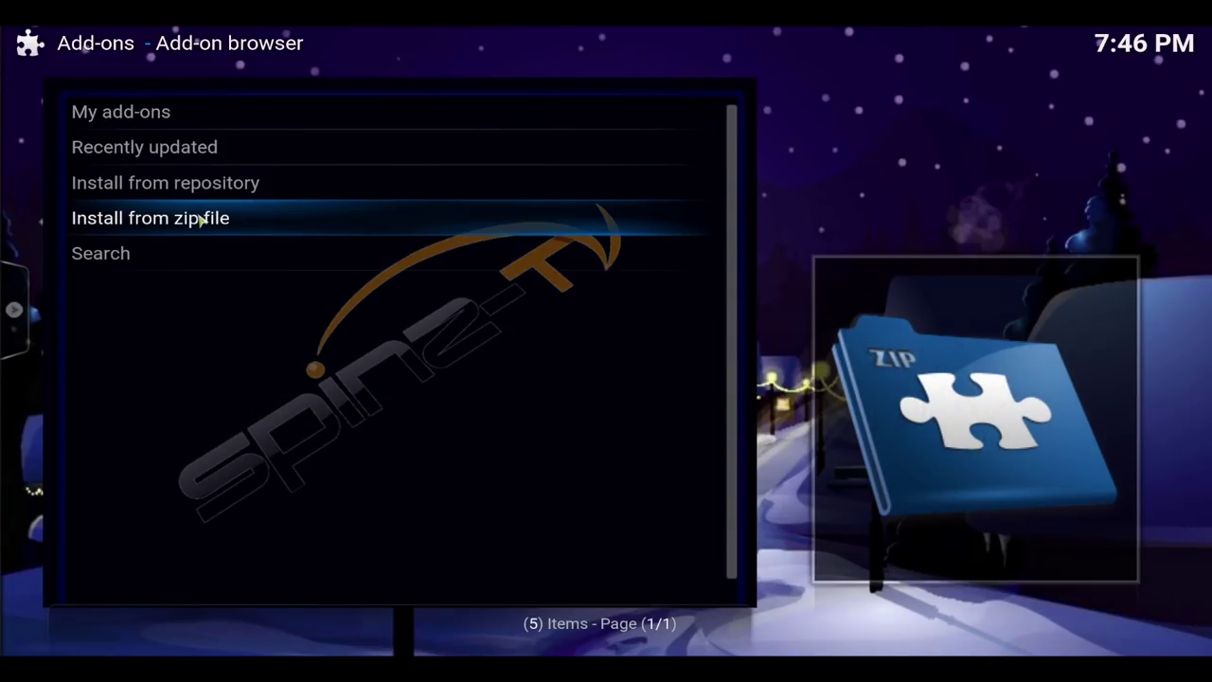
{"action": "left_click", "coordinate": [201, 219]}
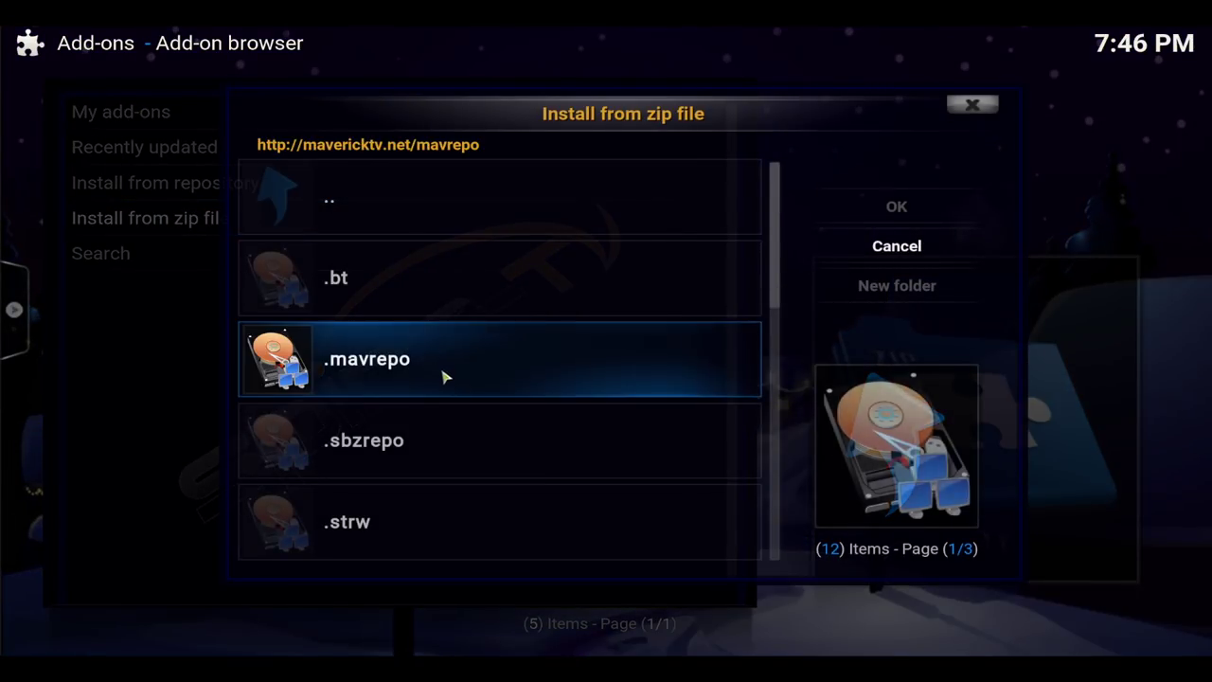
{"action": "left_click", "coordinate": [445, 377]}
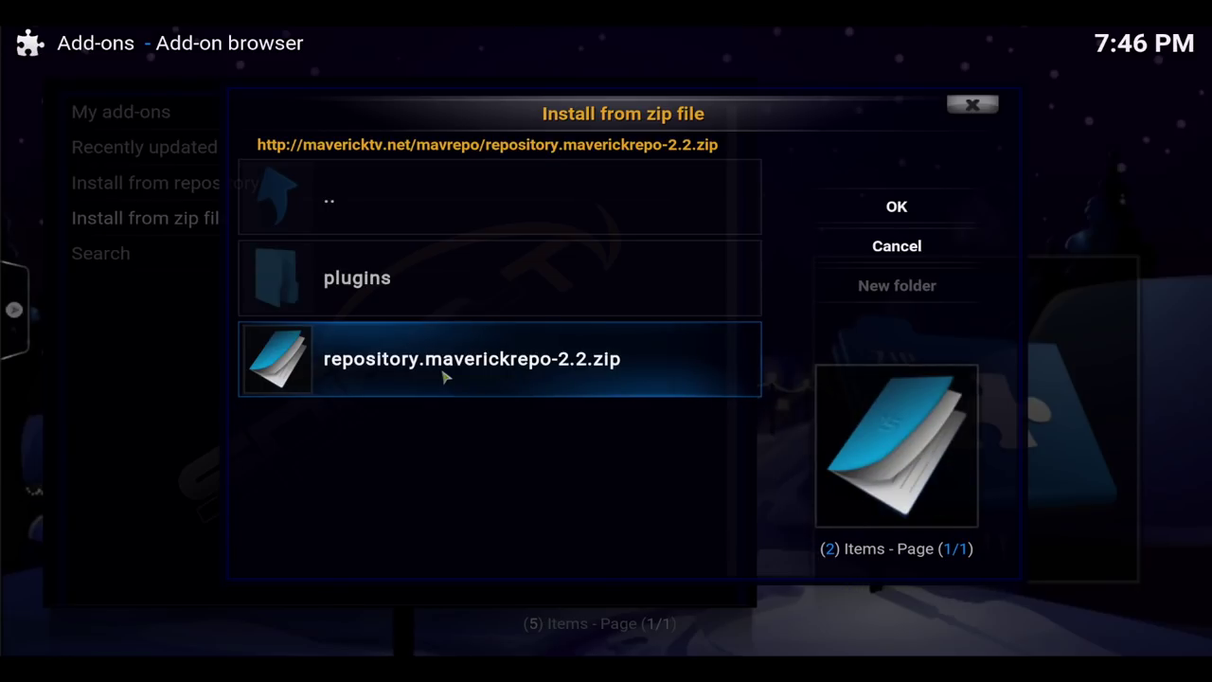
{"action": "left_click", "coordinate": [445, 377]}
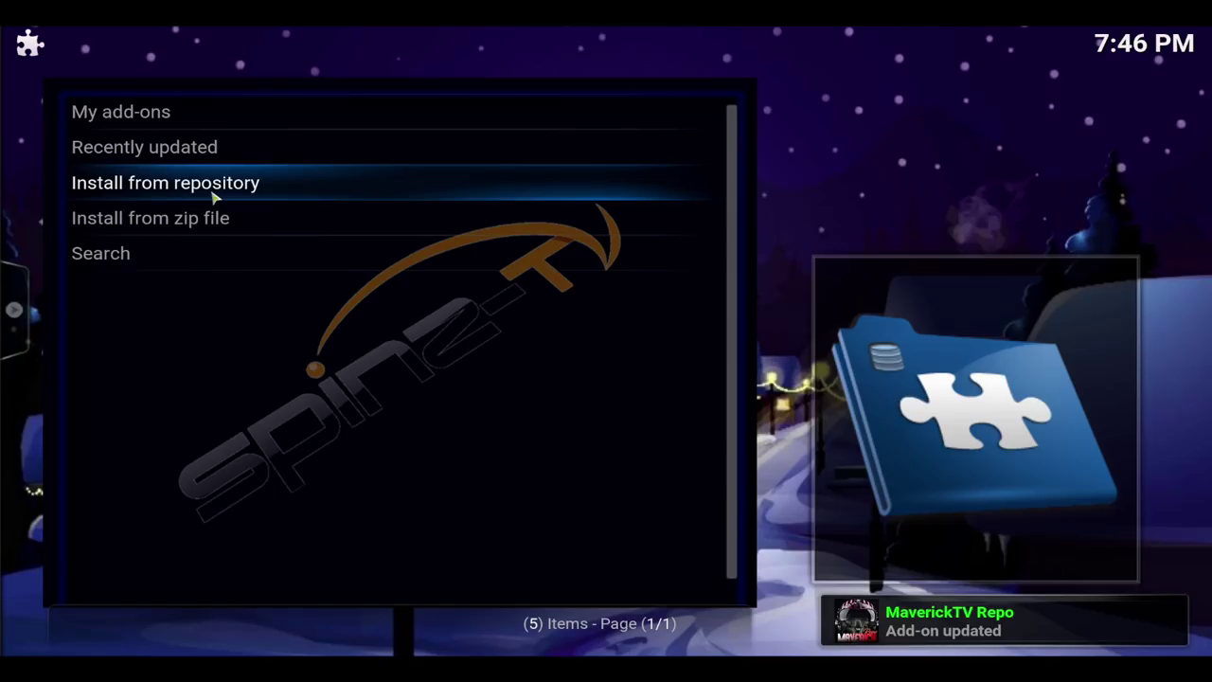
Scroll the repository list to MaverickTV Repo and open its Program add-ons
{"action": "left_click", "coordinate": [215, 197]}
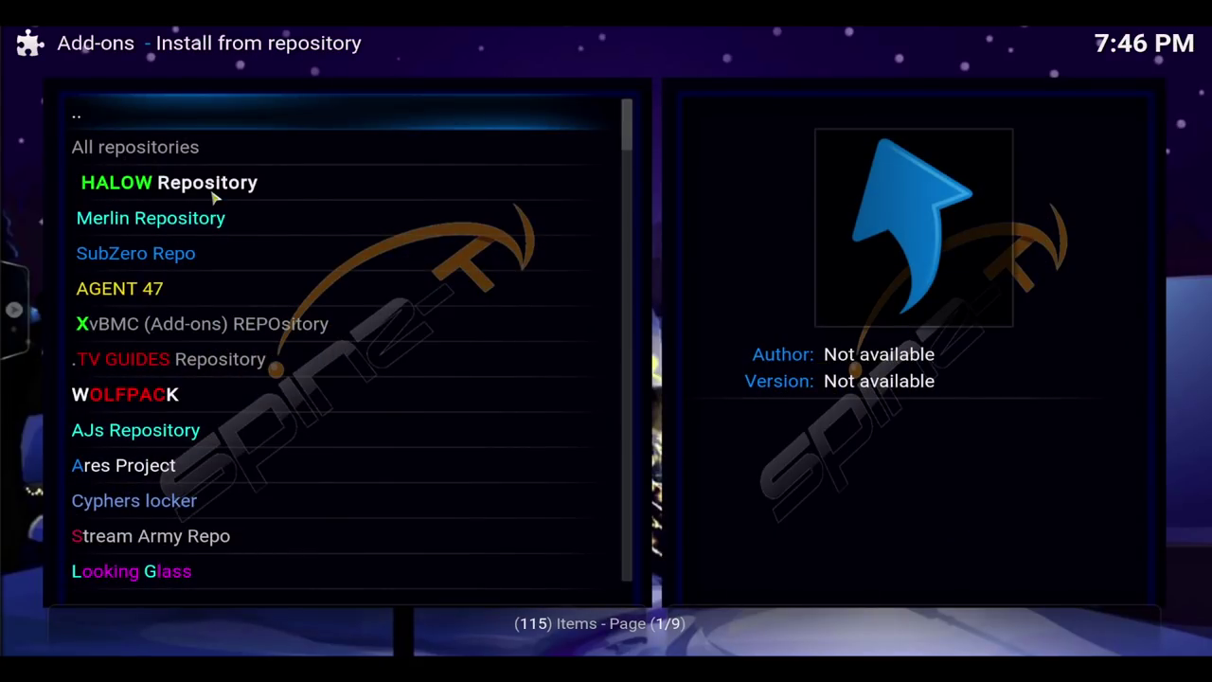
{"action": "scroll", "coordinate": [223, 218], "scroll_direction": "down", "scroll_amount": 7}
{"action": "scroll", "coordinate": [232, 241], "scroll_direction": "down", "scroll_amount": 3}
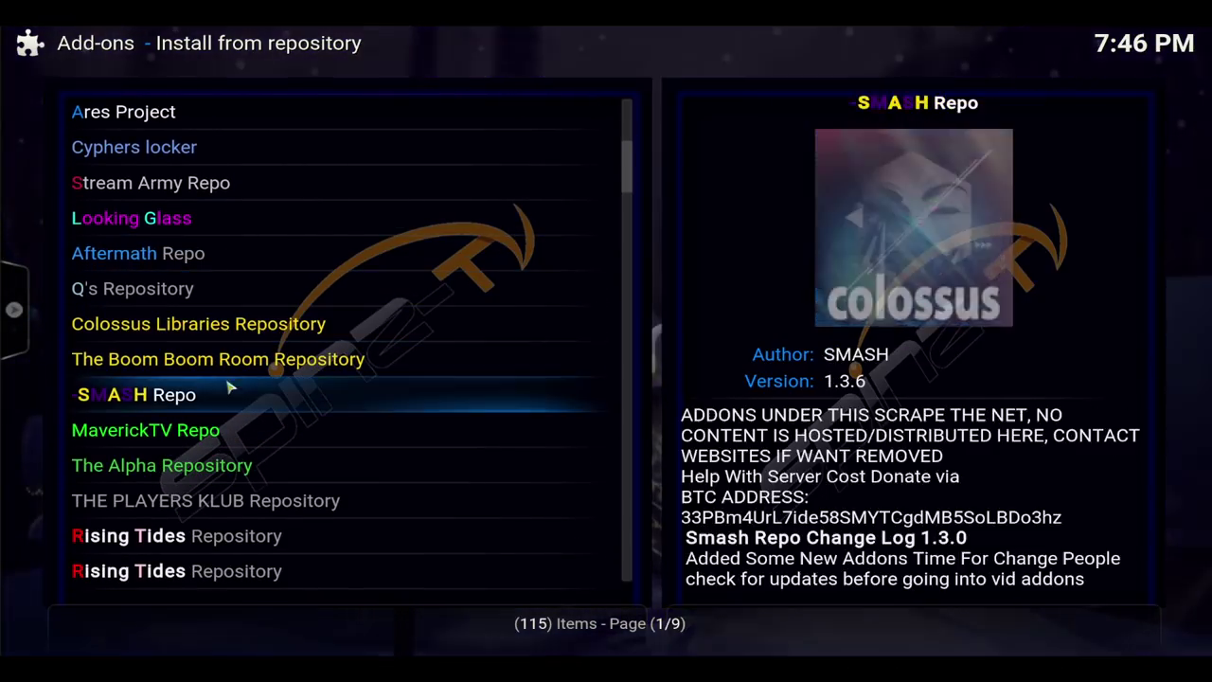
{"action": "scroll", "coordinate": [173, 405], "scroll_direction": "down", "scroll_amount": 1}
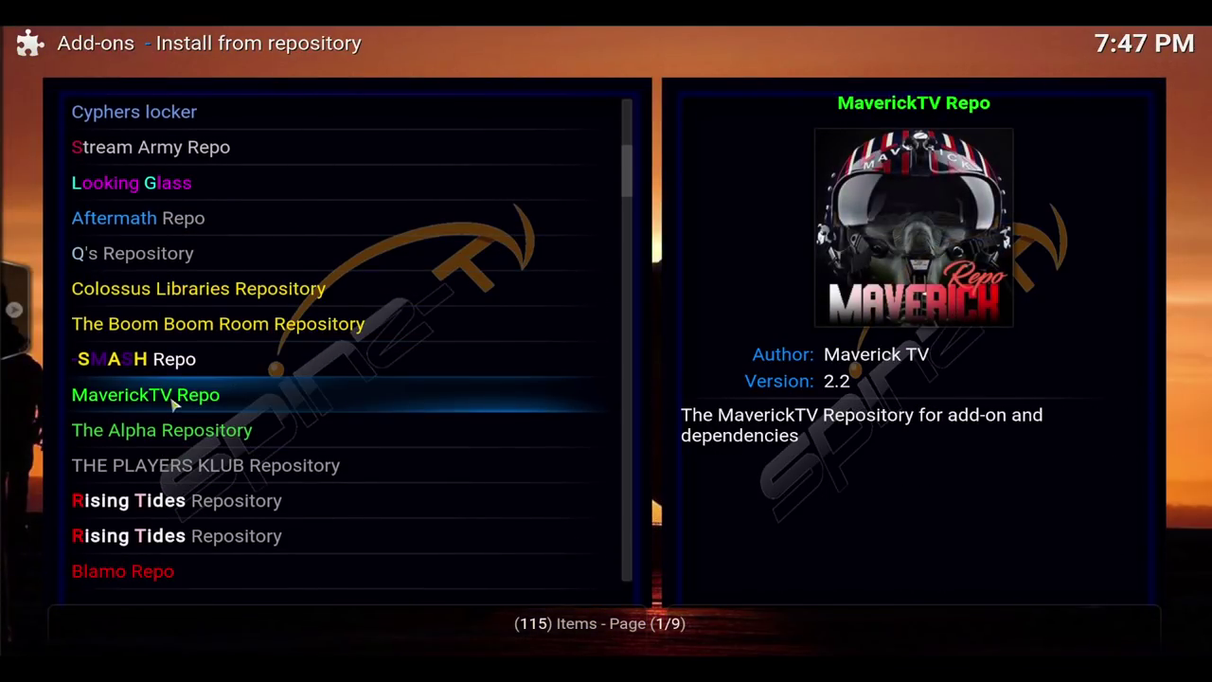
{"action": "left_click", "coordinate": [173, 405]}
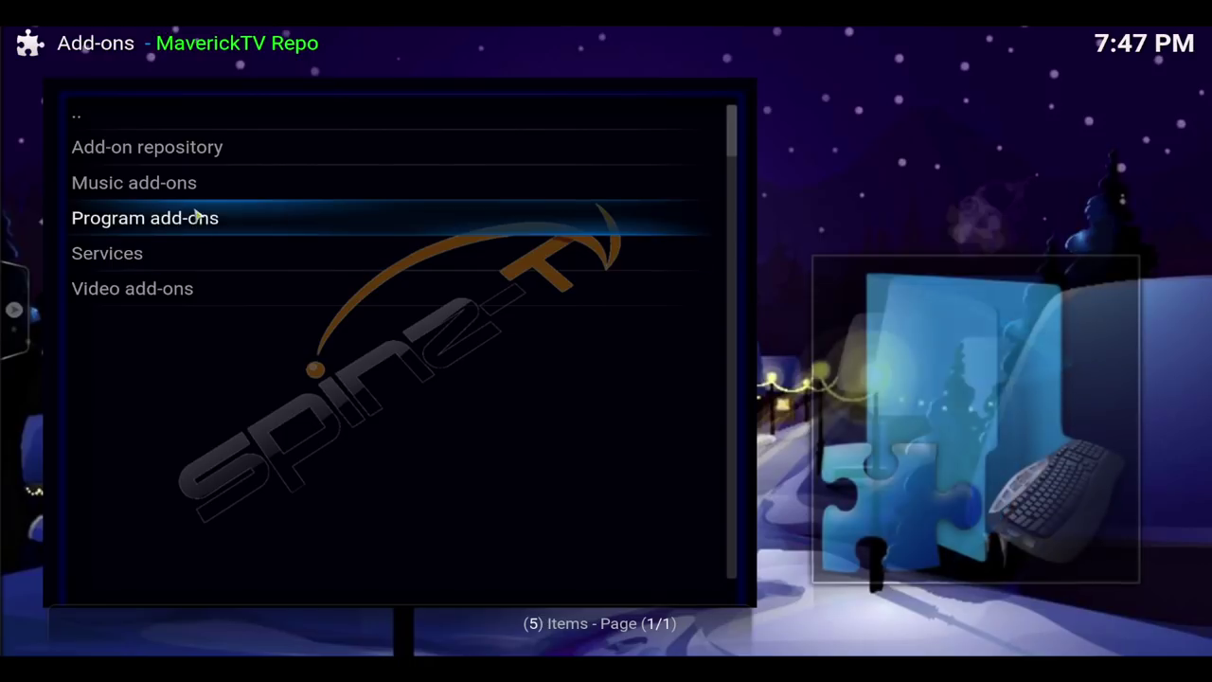
{"action": "left_click", "coordinate": [196, 217]}
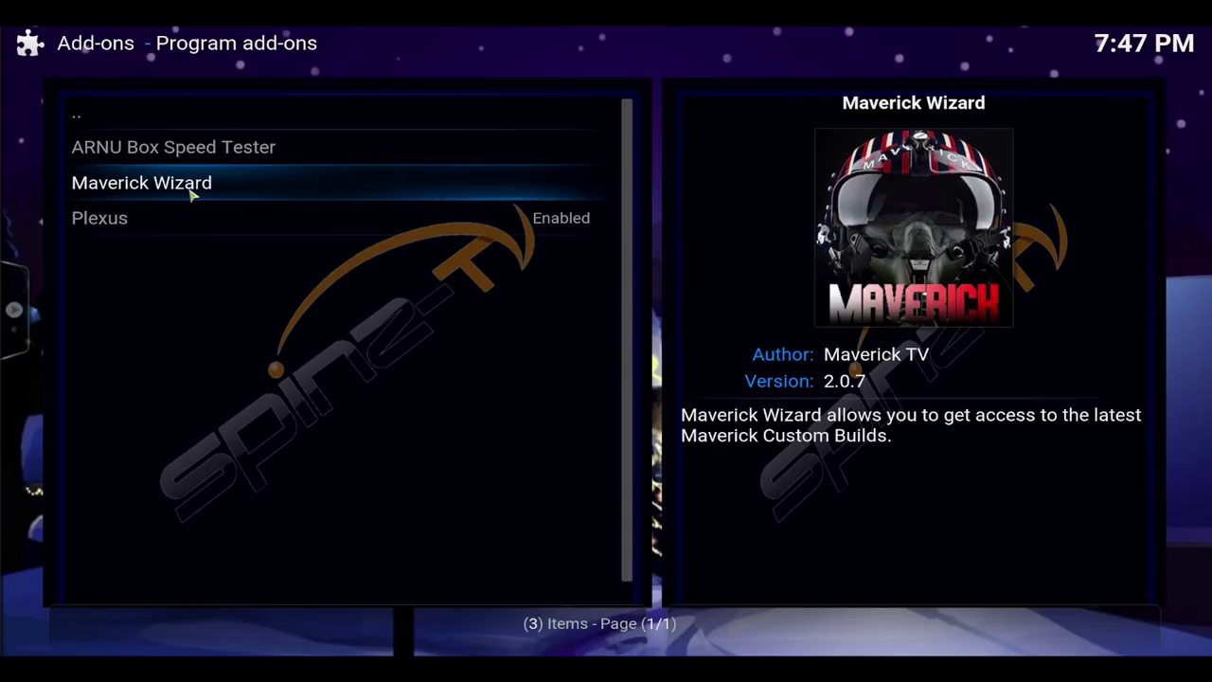
Install the Maverick Wizard add-on from the MaverickTV Repo, then return to the categories
{"action": "left_click", "coordinate": [191, 194]}
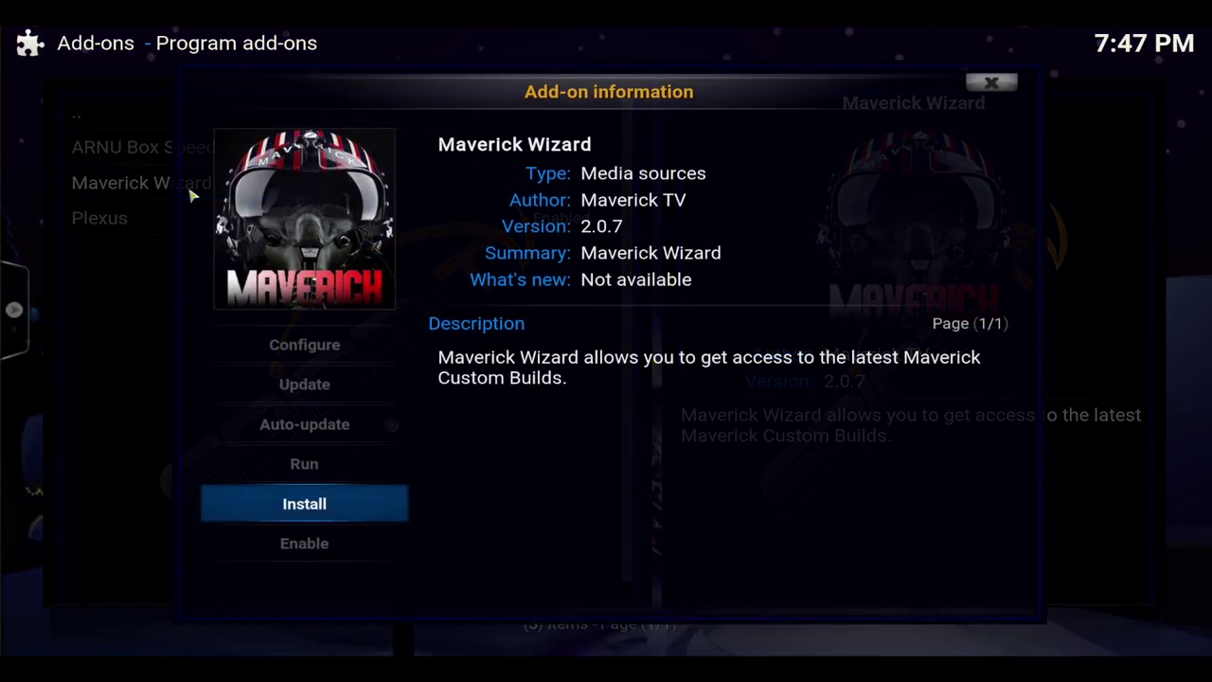
{"action": "left_click", "coordinate": [293, 518]}
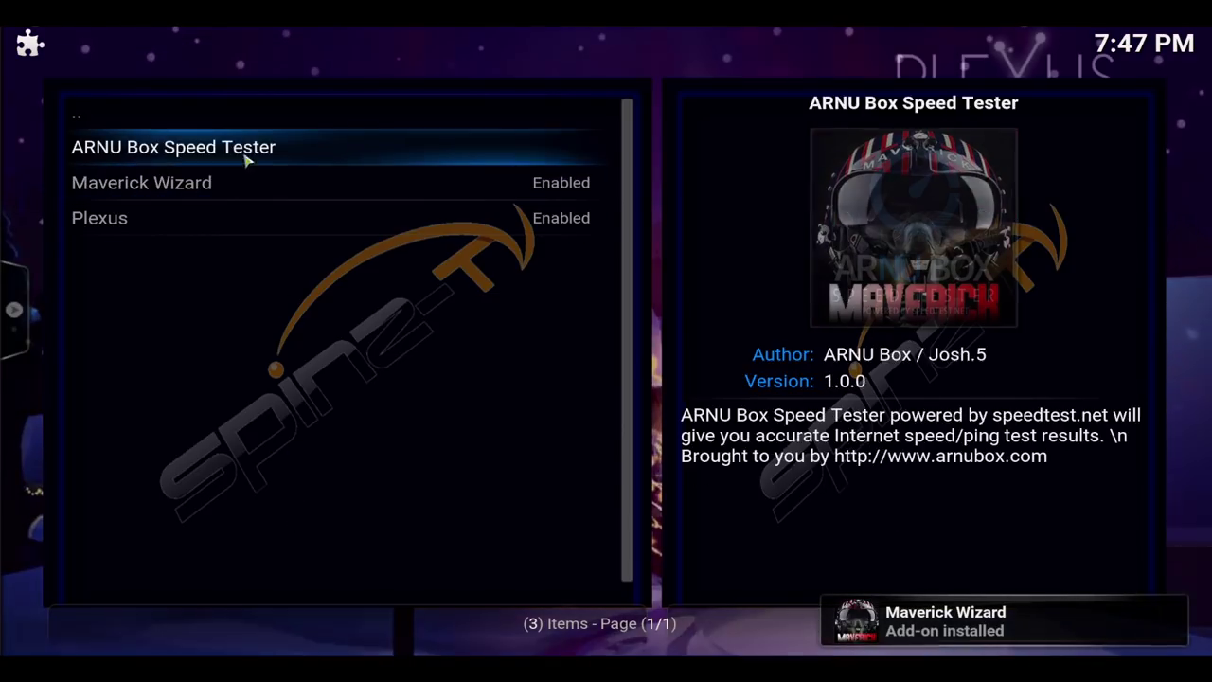
{"action": "left_click", "coordinate": [200, 114]}
Enable keeping the whitelist on first run and choose Ignore on the build prompt
{"action": "left_click", "coordinate": [496, 426]}
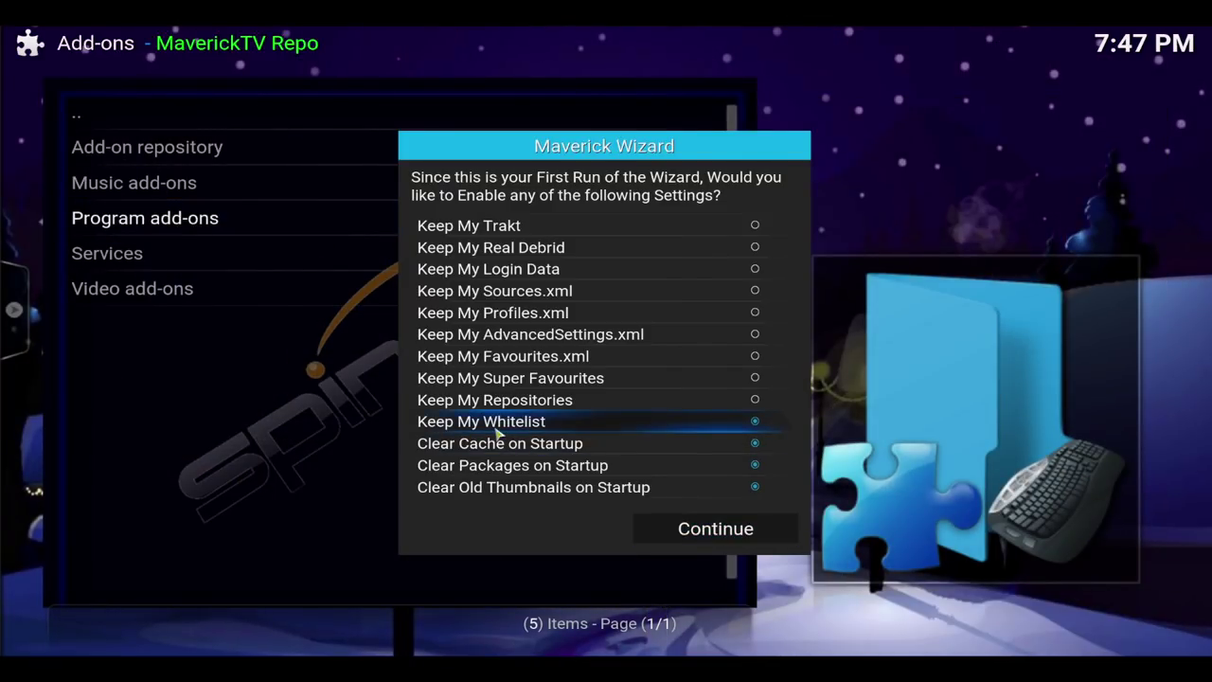
{"action": "right_click", "coordinate": [495, 431]}
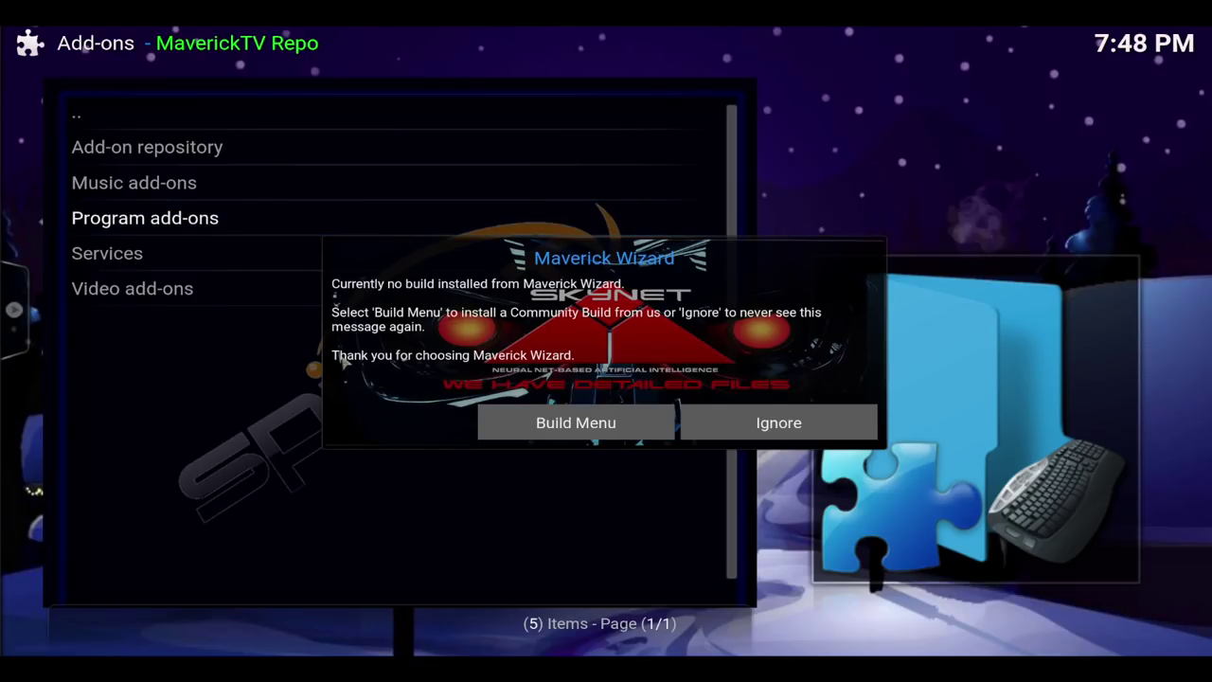
{"action": "left_click", "coordinate": [721, 422]}
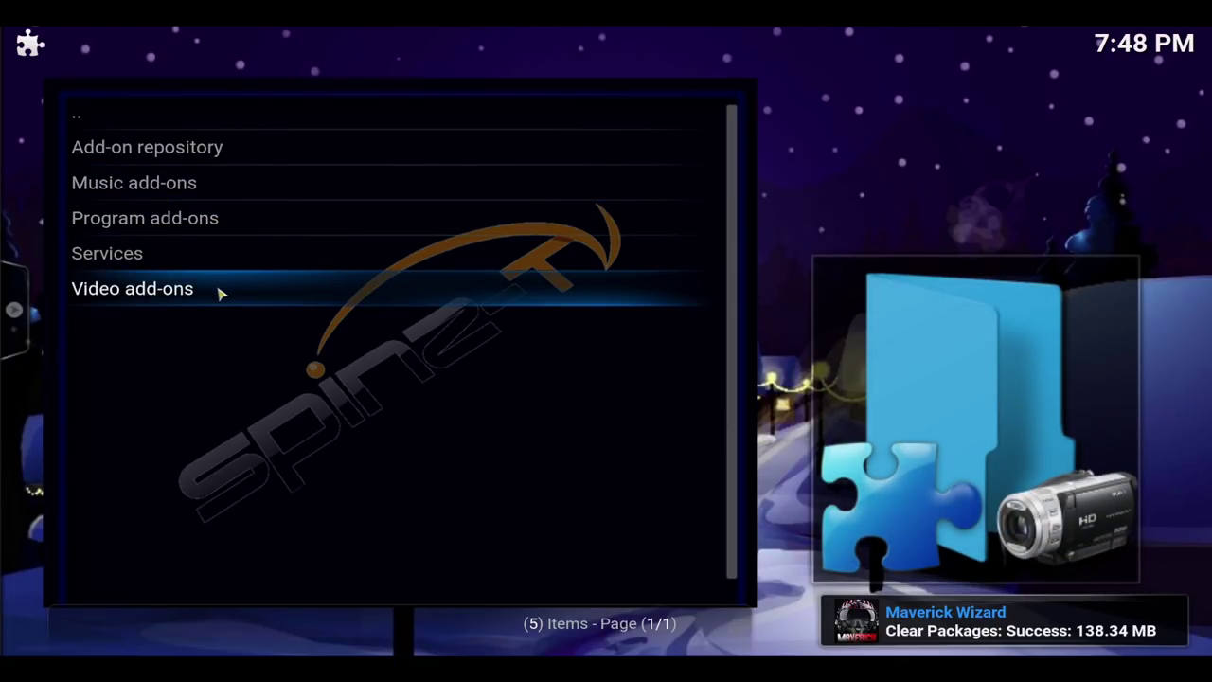
Show the Add-on information for Maverick TV 7.9.1 under Video add-ons
{"action": "left_click", "coordinate": [219, 294]}
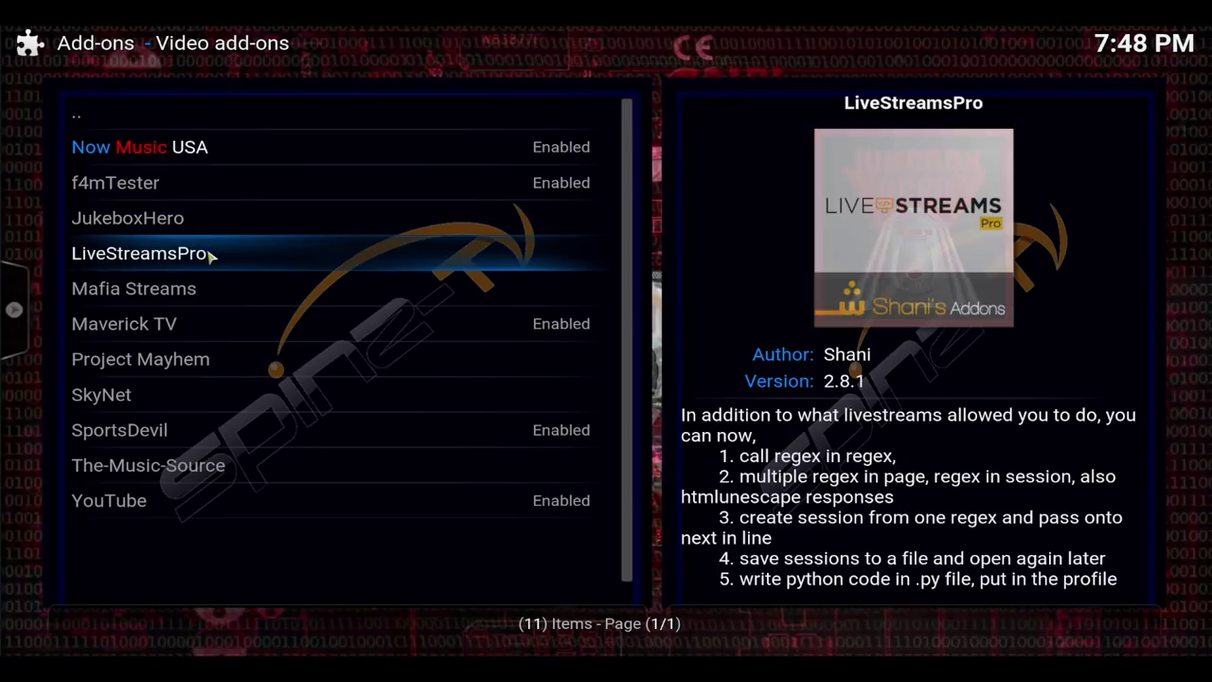
{"action": "left_click", "coordinate": [209, 332]}
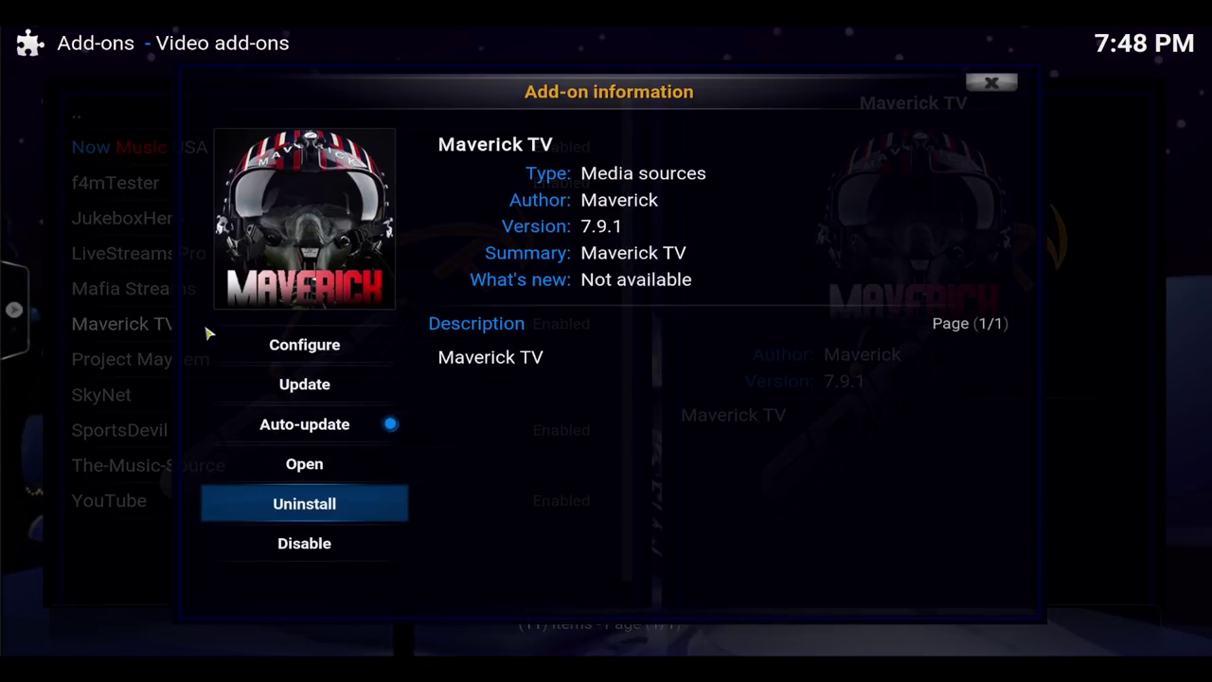
Open Maverick TV to show its 25 categories, like Maverick Online Movies and World IPTV
{"action": "left_click", "coordinate": [316, 473]}
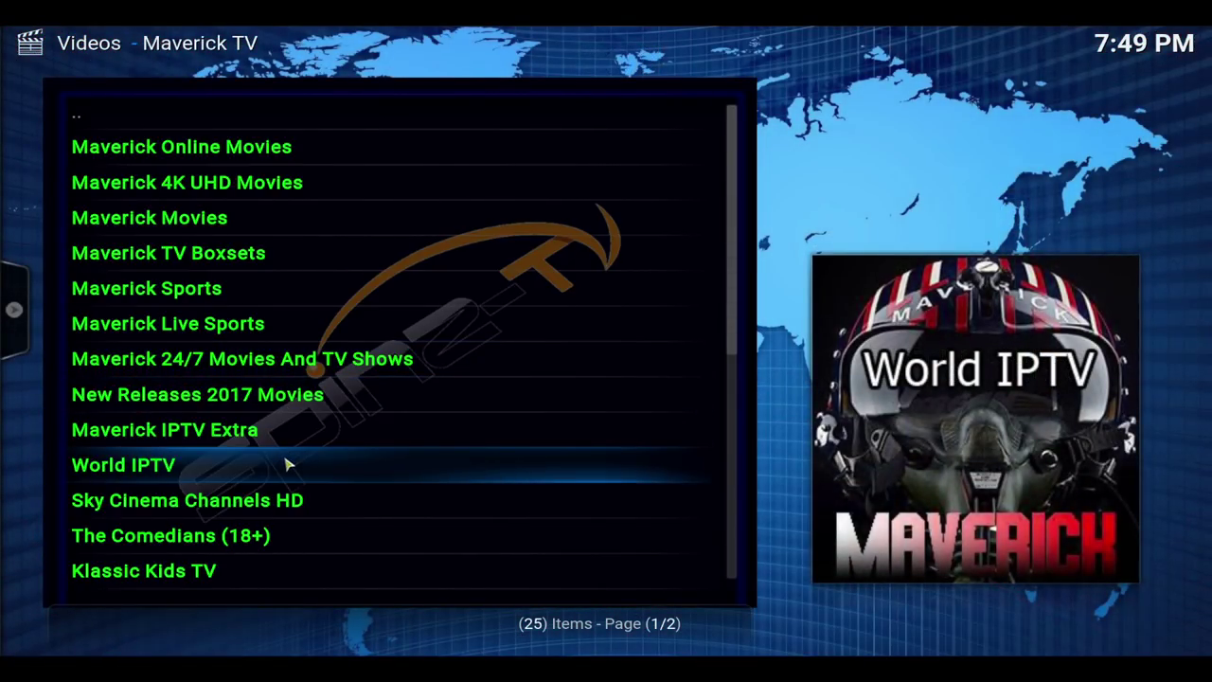
{"action": "scroll", "coordinate": [287, 464], "scroll_direction": "down", "scroll_amount": 1}
{"action": "scroll", "coordinate": [287, 464], "scroll_direction": "down", "scroll_amount": 1}
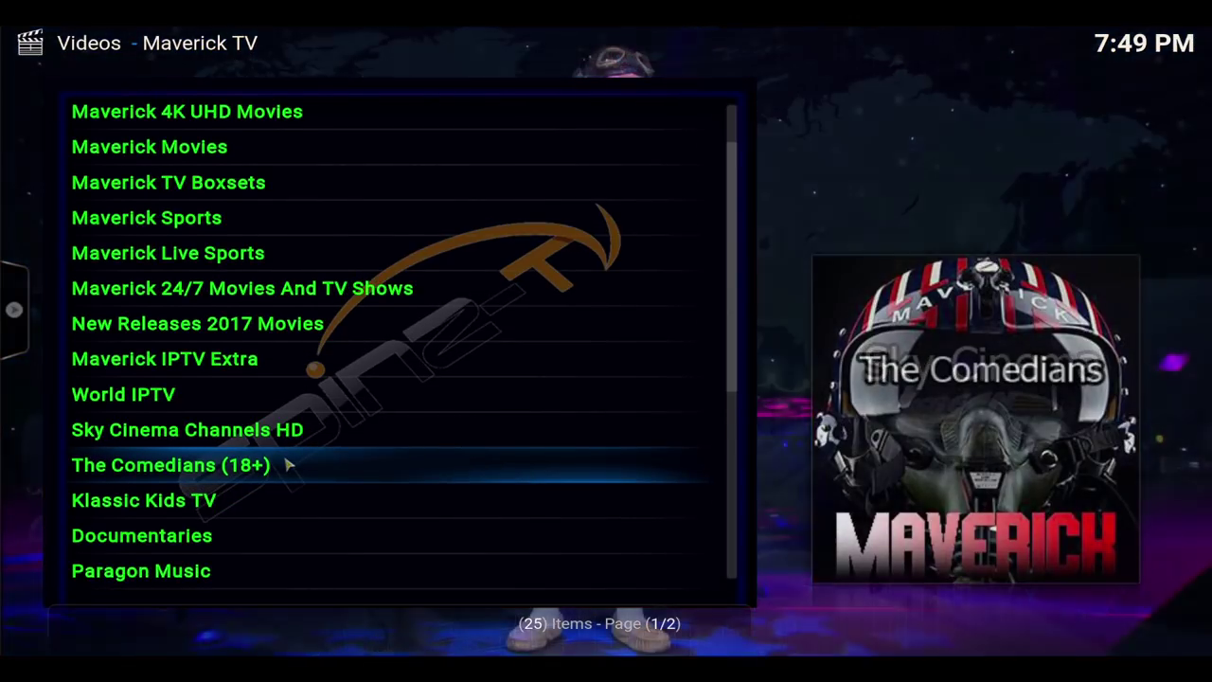
{"action": "scroll", "coordinate": [287, 464], "scroll_direction": "down", "scroll_amount": 2}
{"action": "scroll", "coordinate": [287, 464], "scroll_direction": "down", "scroll_amount": 3}
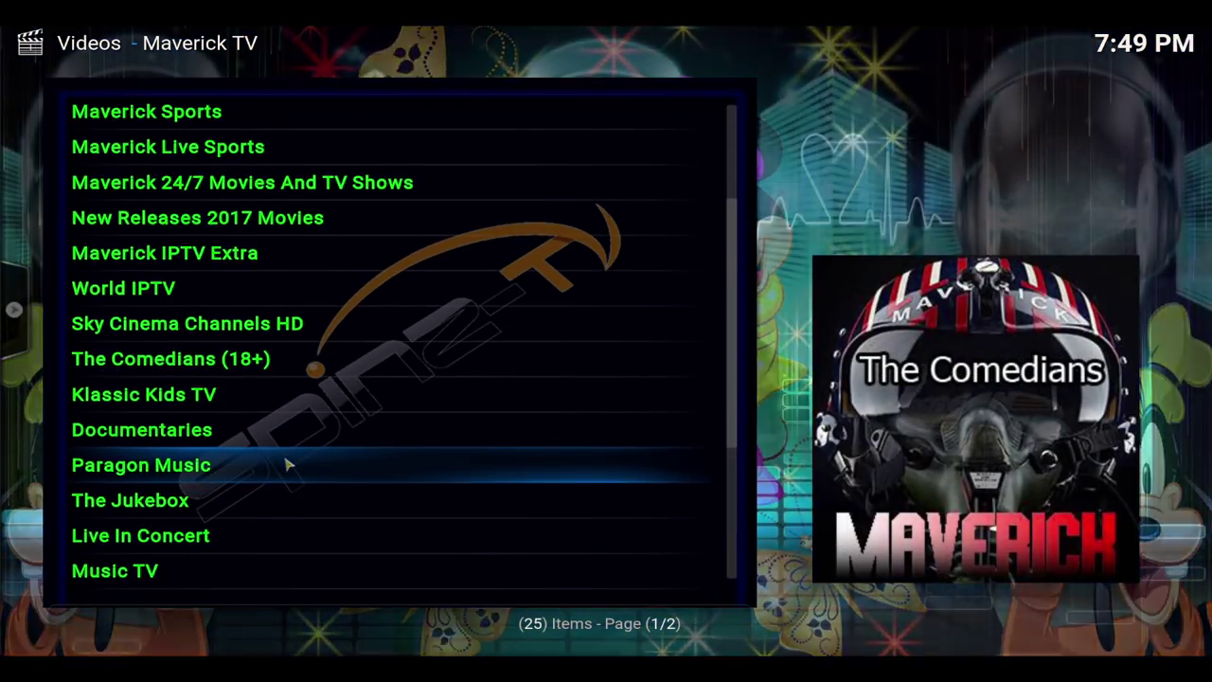
{"action": "scroll", "coordinate": [287, 464], "scroll_direction": "down", "scroll_amount": 4}
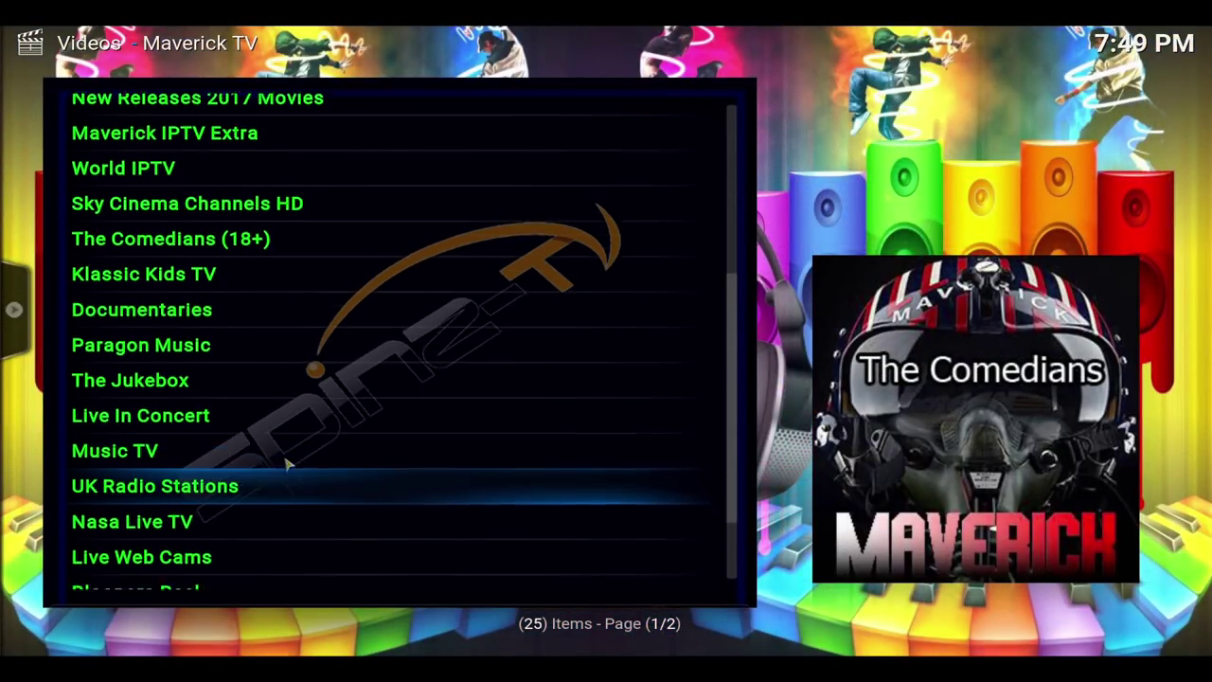
{"action": "scroll", "coordinate": [287, 464], "scroll_direction": "down", "scroll_amount": 1}
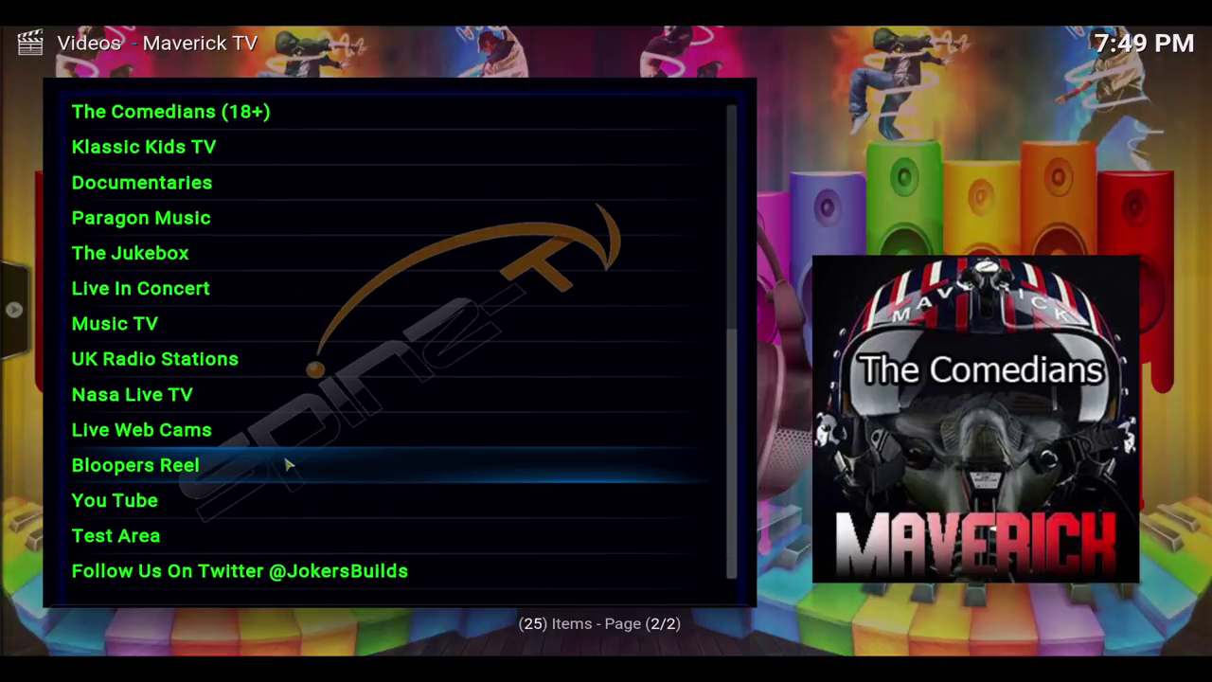
{"action": "scroll", "coordinate": [287, 464], "scroll_direction": "up", "scroll_amount": 4}
{"action": "scroll", "coordinate": [287, 465], "scroll_direction": "up", "scroll_amount": 9}
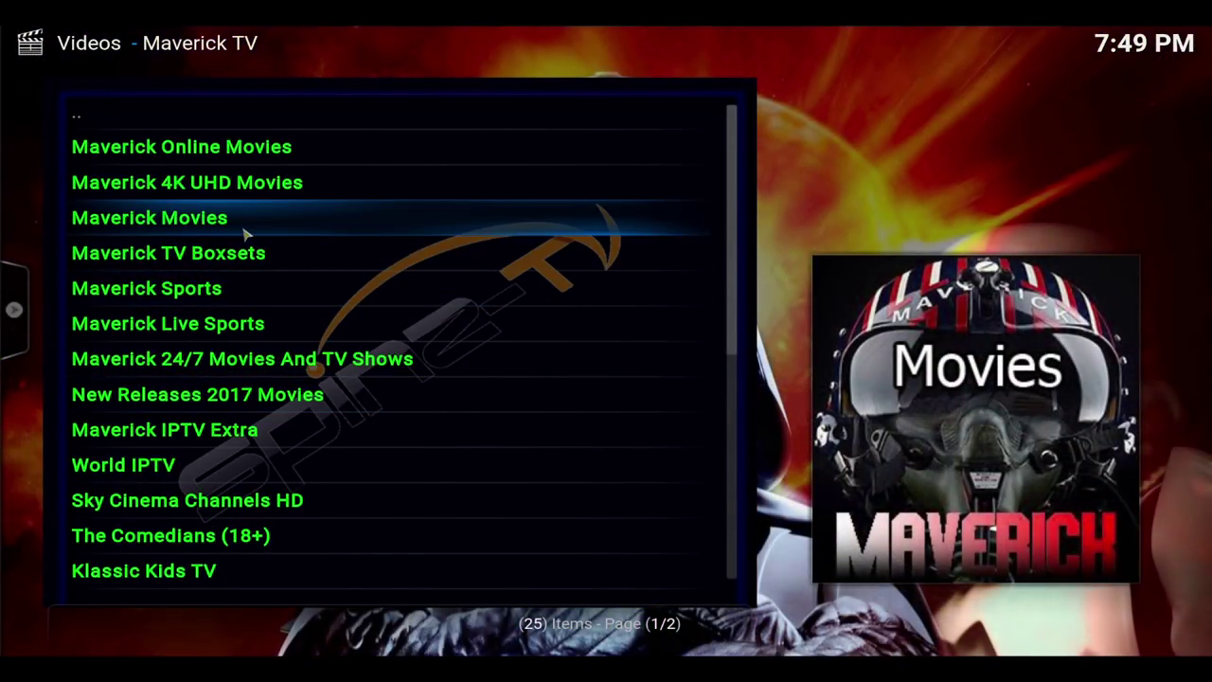
Open Maverick Movies' 2017 new releases and scroll down to page 5 to Atomic Blonde HD
{"action": "left_click", "coordinate": [244, 233]}
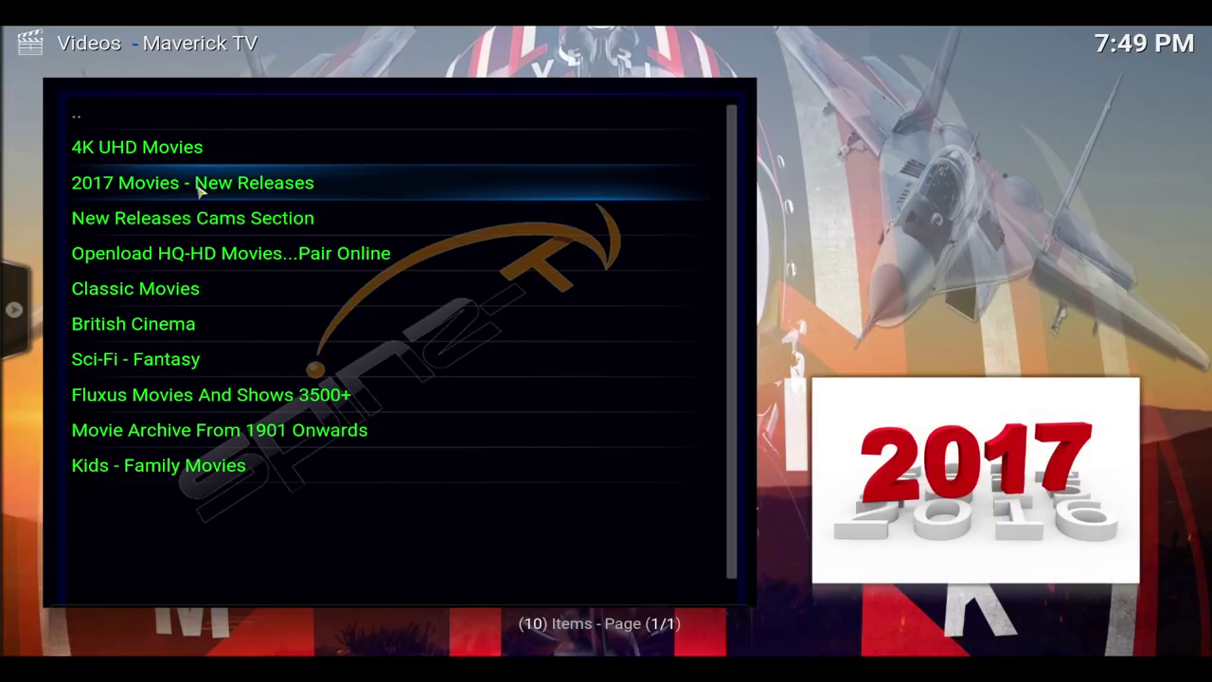
{"action": "left_click", "coordinate": [199, 189]}
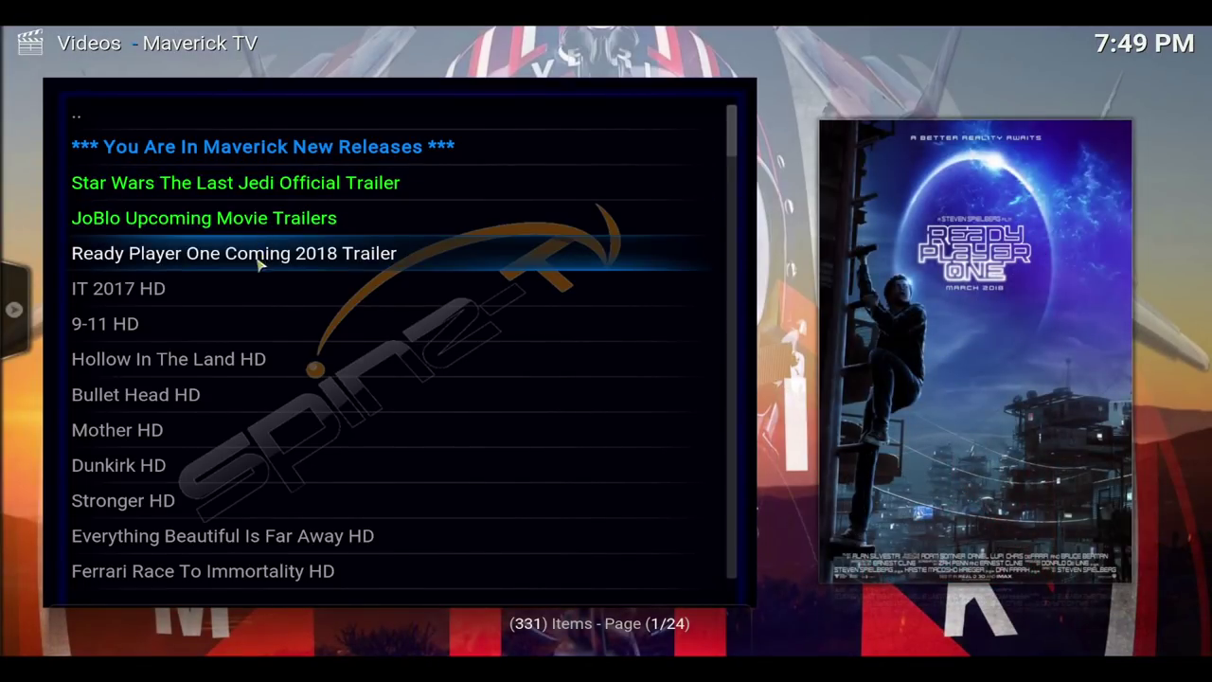
{"action": "scroll", "coordinate": [254, 282], "scroll_direction": "down", "scroll_amount": 3}
{"action": "scroll", "coordinate": [253, 282], "scroll_direction": "down", "scroll_amount": 7}
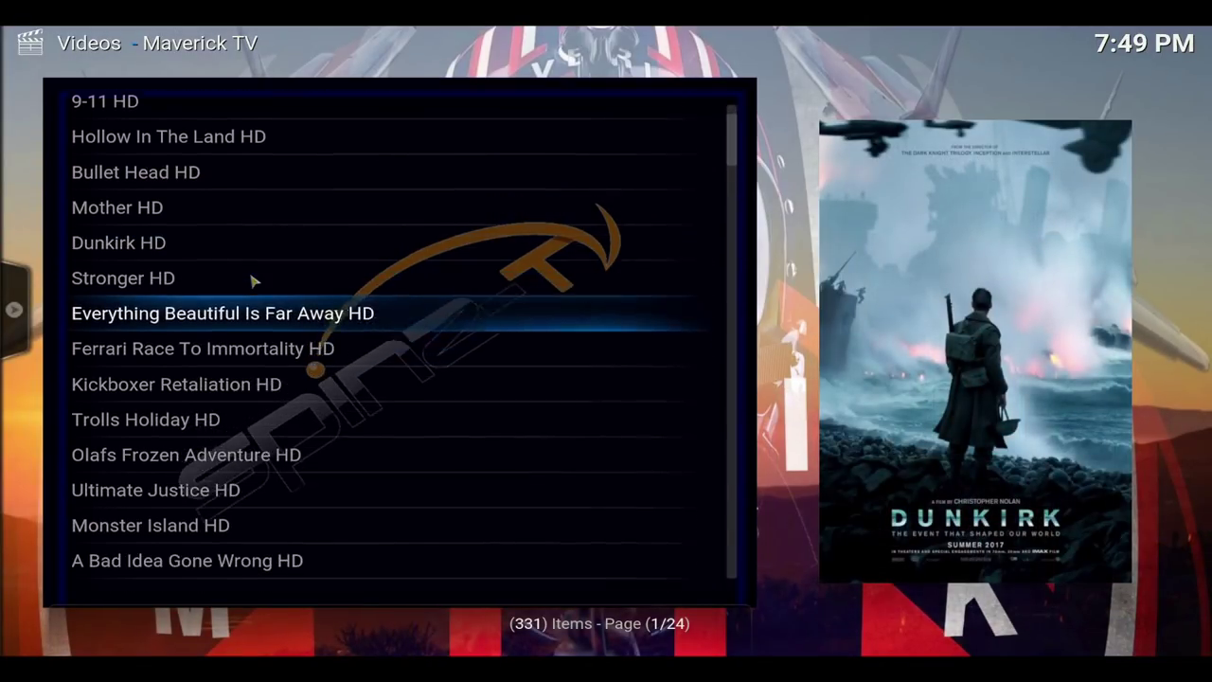
{"action": "scroll", "coordinate": [254, 281], "scroll_direction": "down", "scroll_amount": 7}
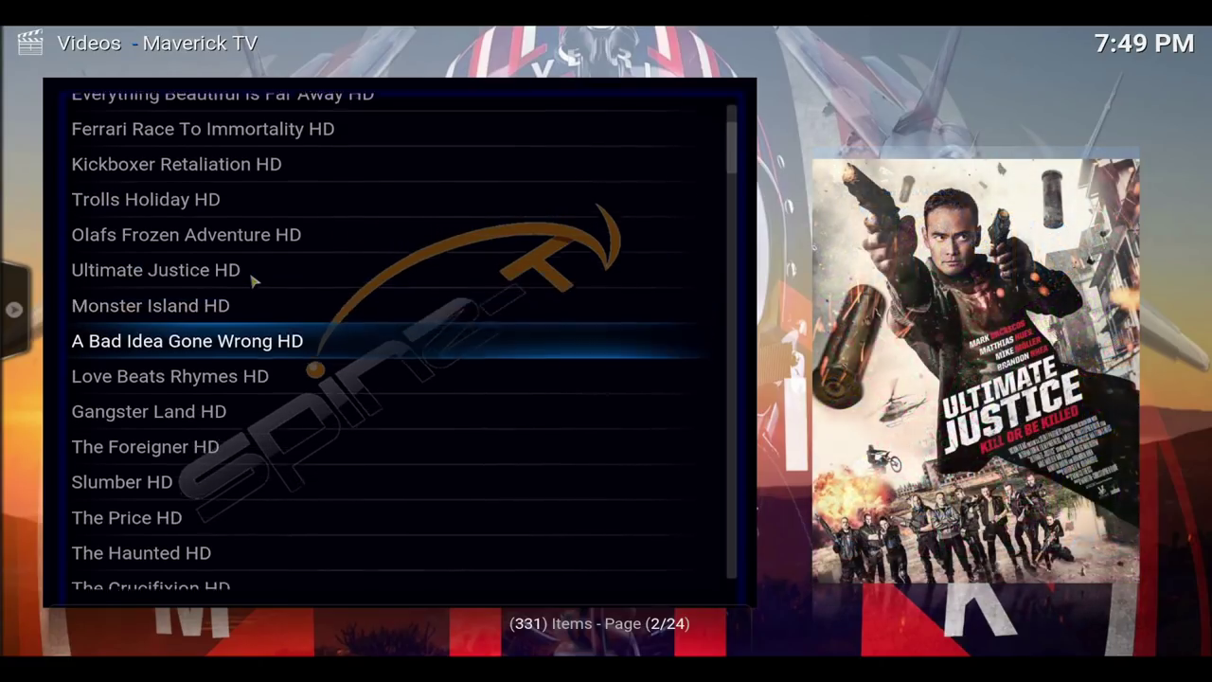
{"action": "scroll", "coordinate": [254, 281], "scroll_direction": "down", "scroll_amount": 6}
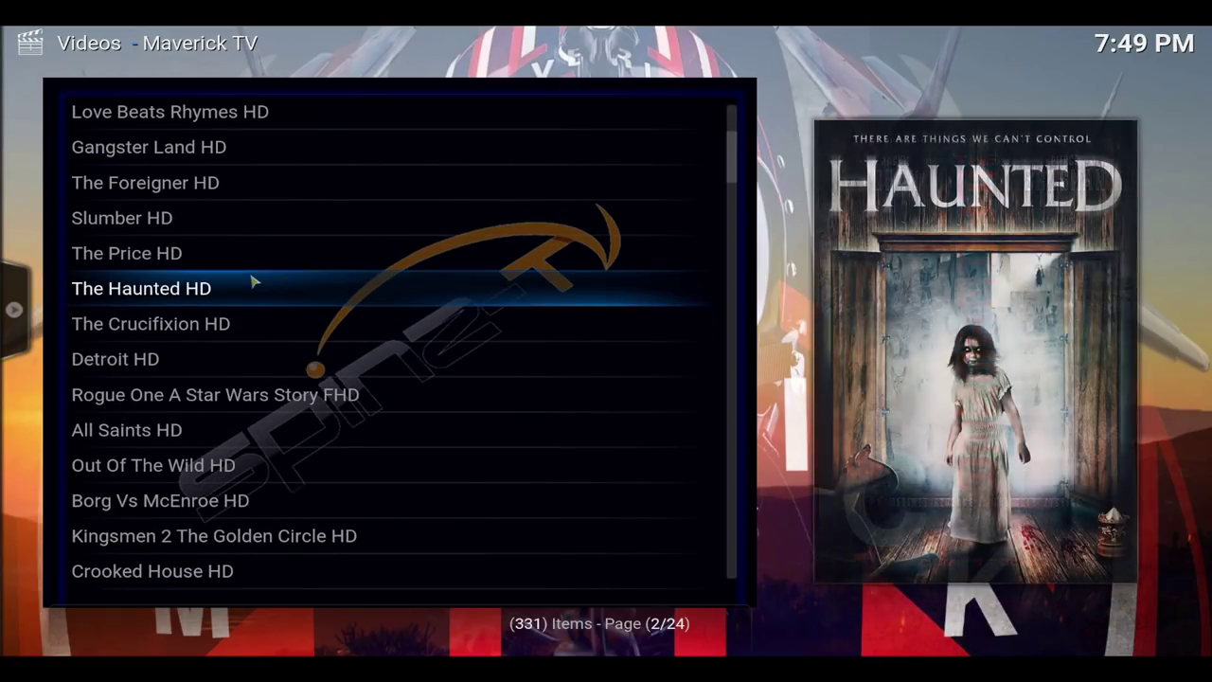
{"action": "scroll", "coordinate": [254, 281], "scroll_direction": "down", "scroll_amount": 9}
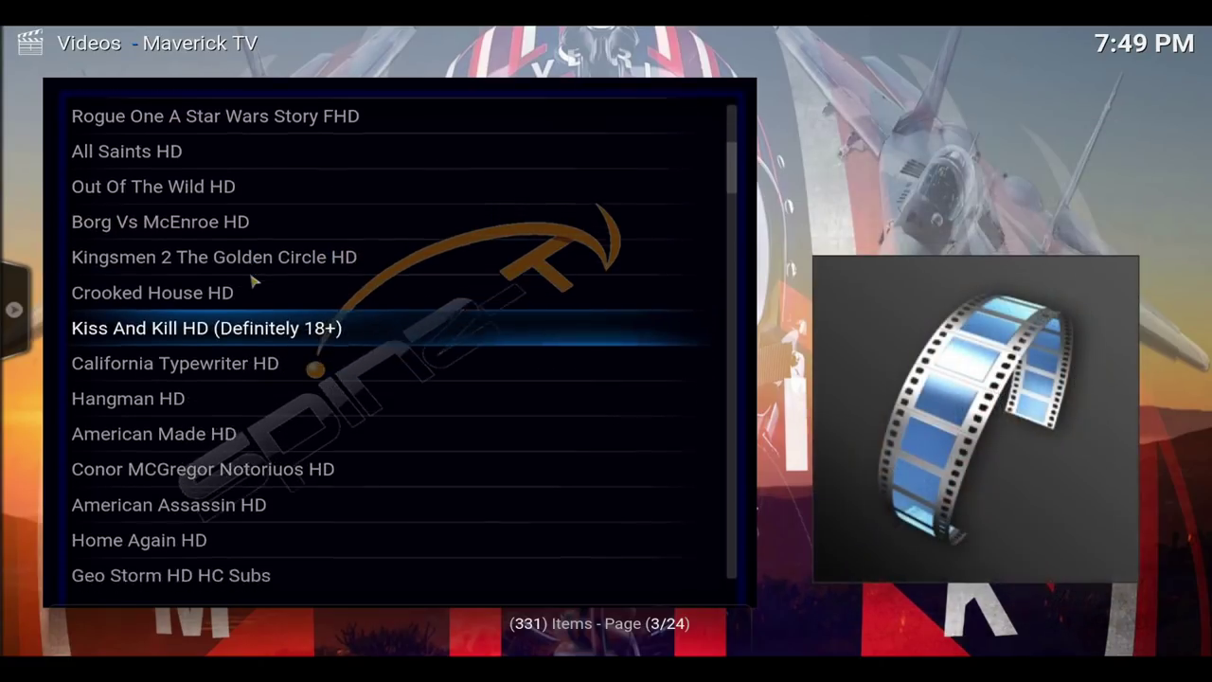
{"action": "scroll", "coordinate": [254, 281], "scroll_direction": "down", "scroll_amount": 9}
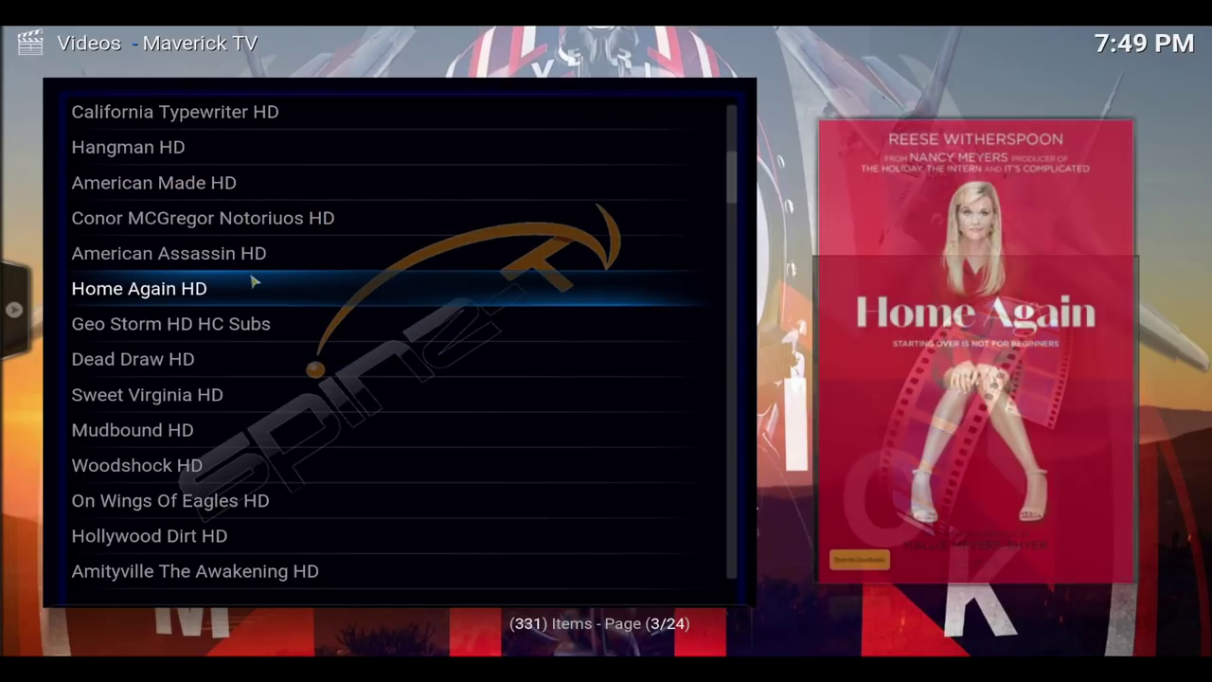
{"action": "scroll", "coordinate": [254, 282], "scroll_direction": "down", "scroll_amount": 7}
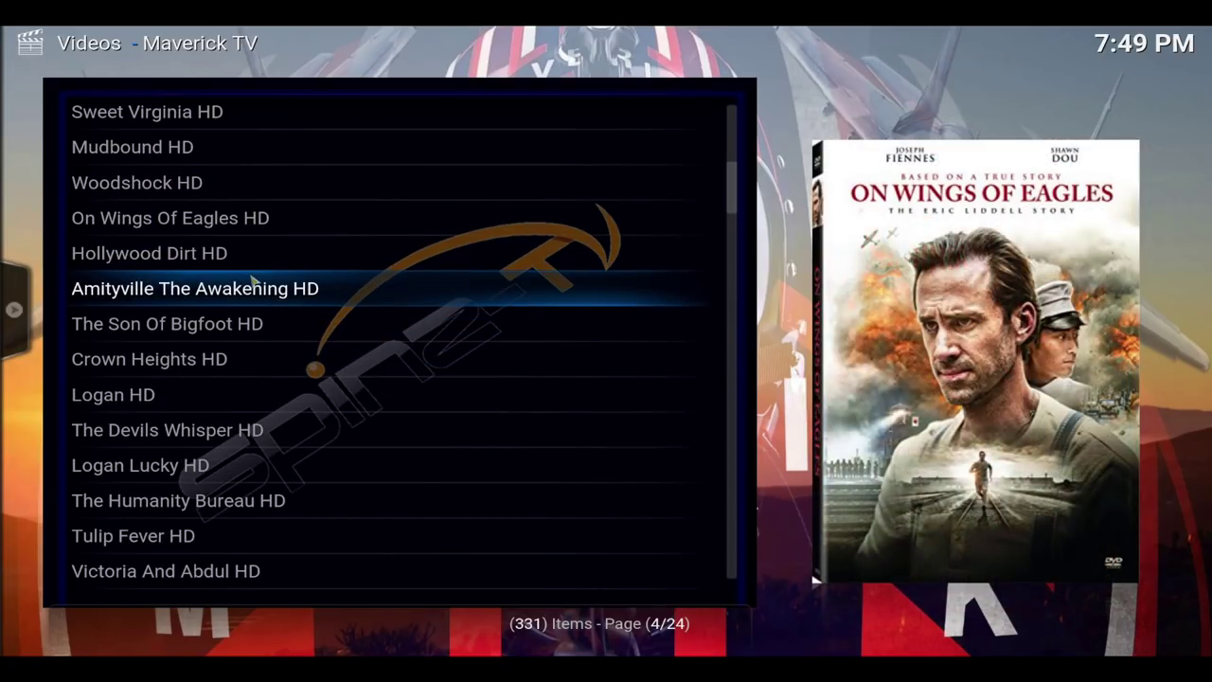
{"action": "scroll", "coordinate": [254, 281], "scroll_direction": "down", "scroll_amount": 7}
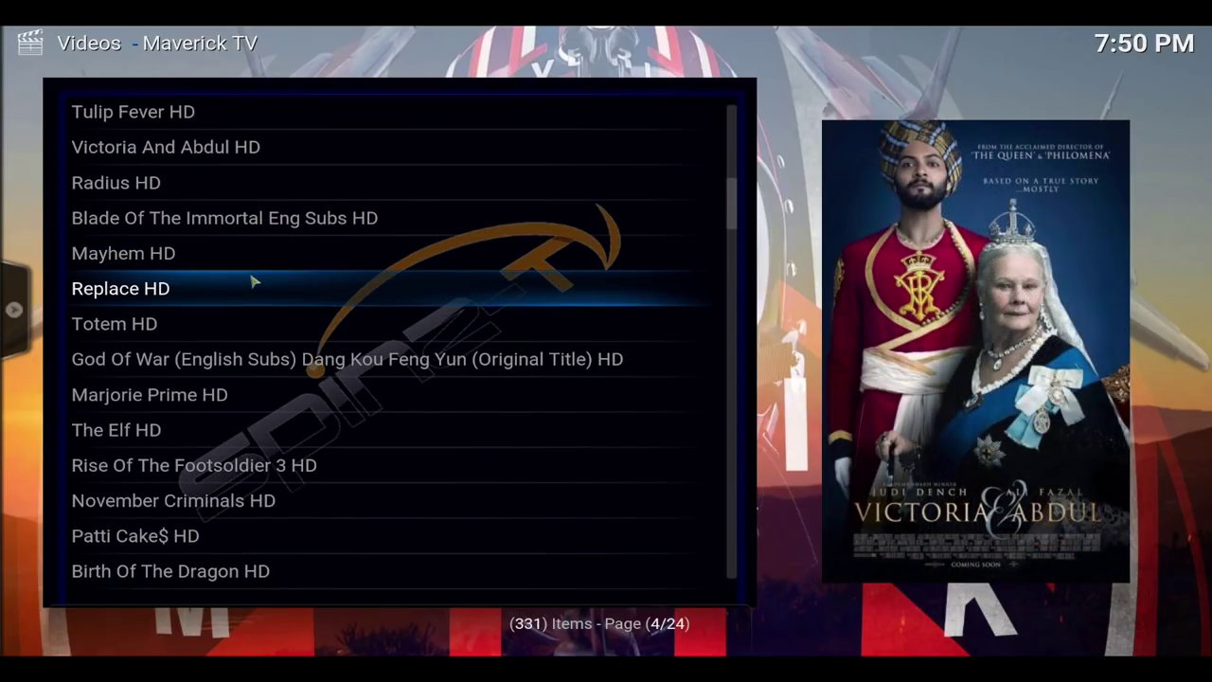
{"action": "scroll", "coordinate": [254, 281], "scroll_direction": "down", "scroll_amount": 8}
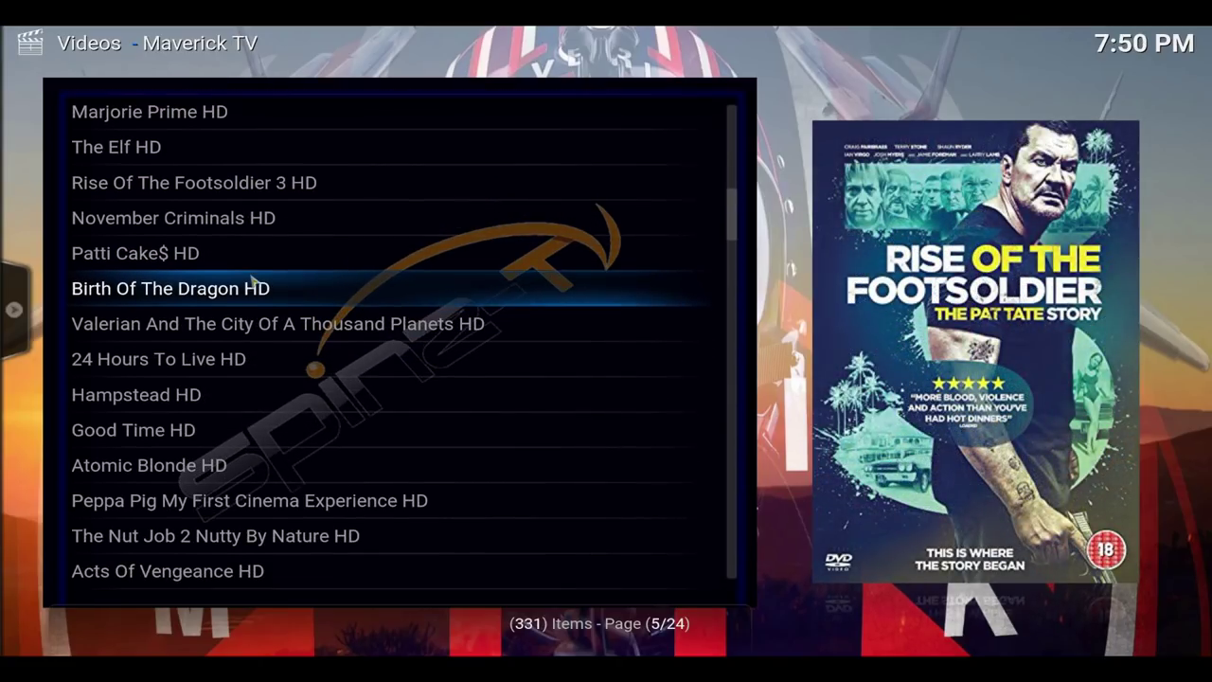
{"action": "scroll", "coordinate": [254, 282], "scroll_direction": "down", "scroll_amount": 4}
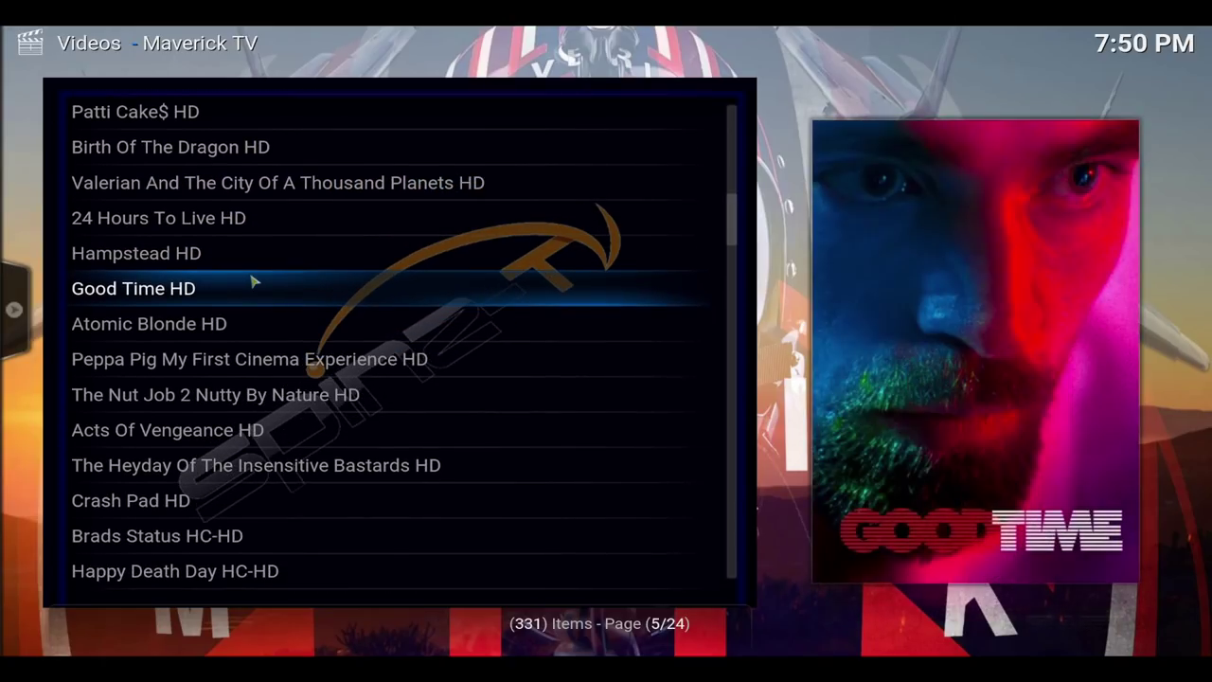
{"action": "scroll", "coordinate": [254, 281], "scroll_direction": "down", "scroll_amount": 1}
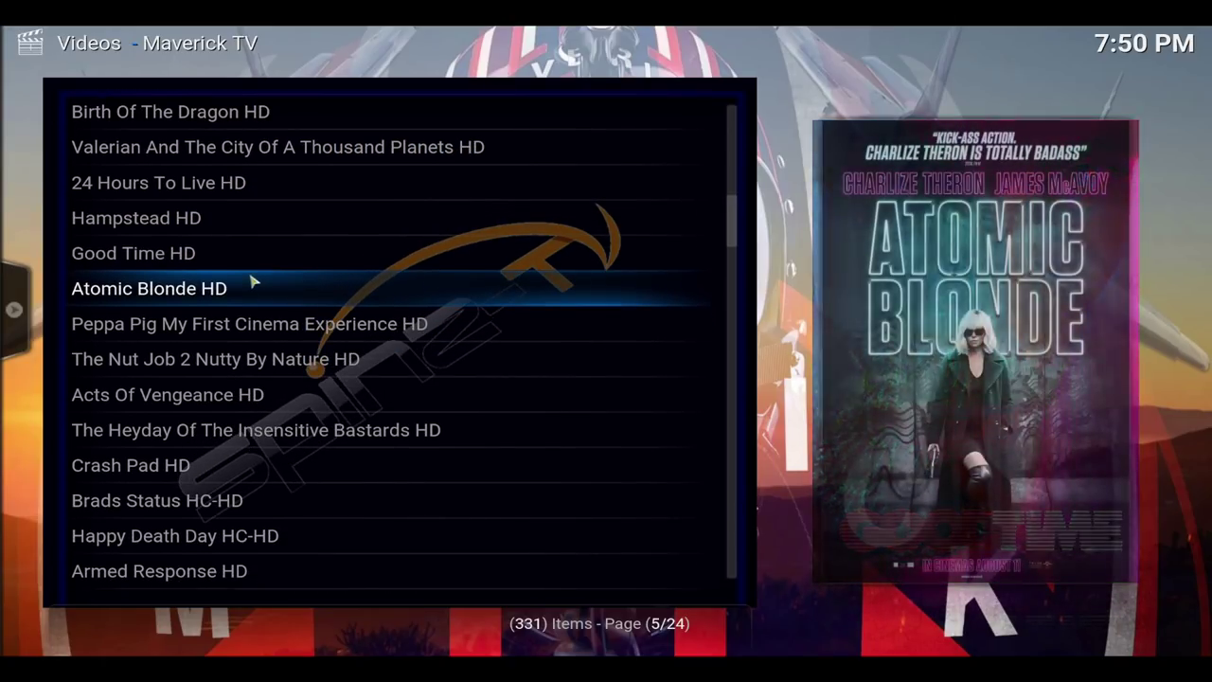
Stream Atomic Blonde HD using Watch The Movie, then stop playback
{"action": "left_click", "coordinate": [237, 288]}
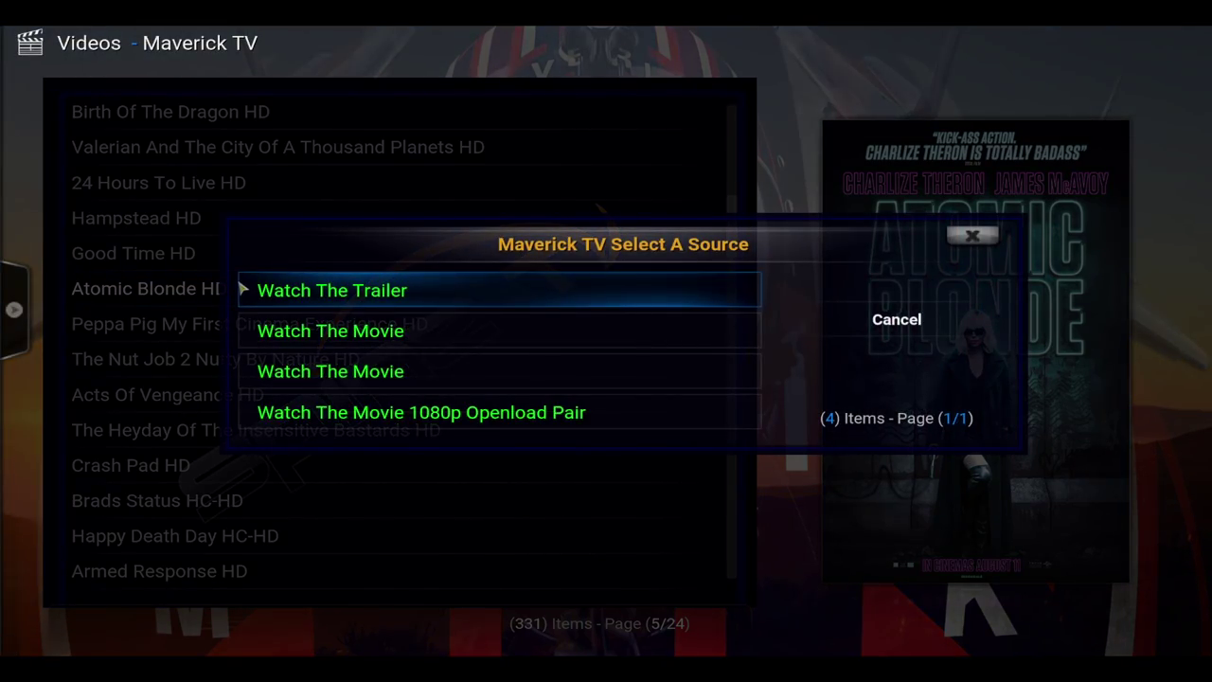
{"action": "left_click", "coordinate": [361, 333]}
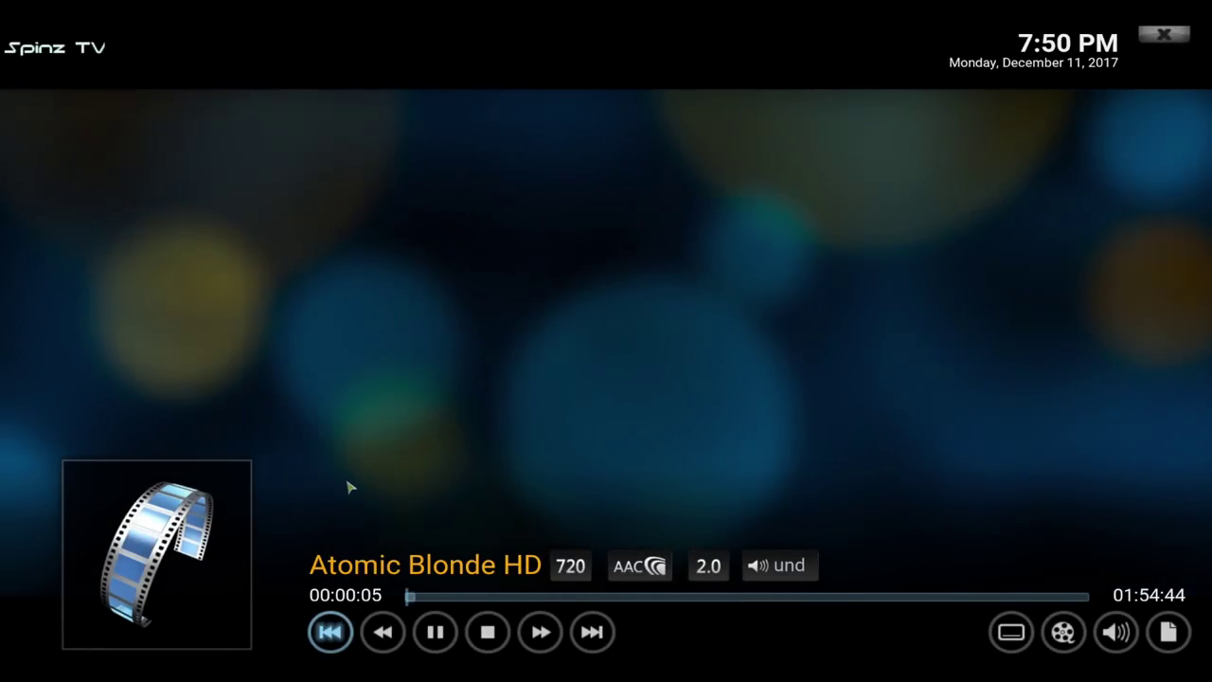
{"action": "left_click", "coordinate": [487, 631]}
Play Wind River HD via Watch The Movie HD at 1080p, then pause and stop it
{"action": "scroll", "coordinate": [419, 527], "scroll_direction": "down", "scroll_amount": 9}
{"action": "scroll", "coordinate": [420, 527], "scroll_direction": "down", "scroll_amount": 20}
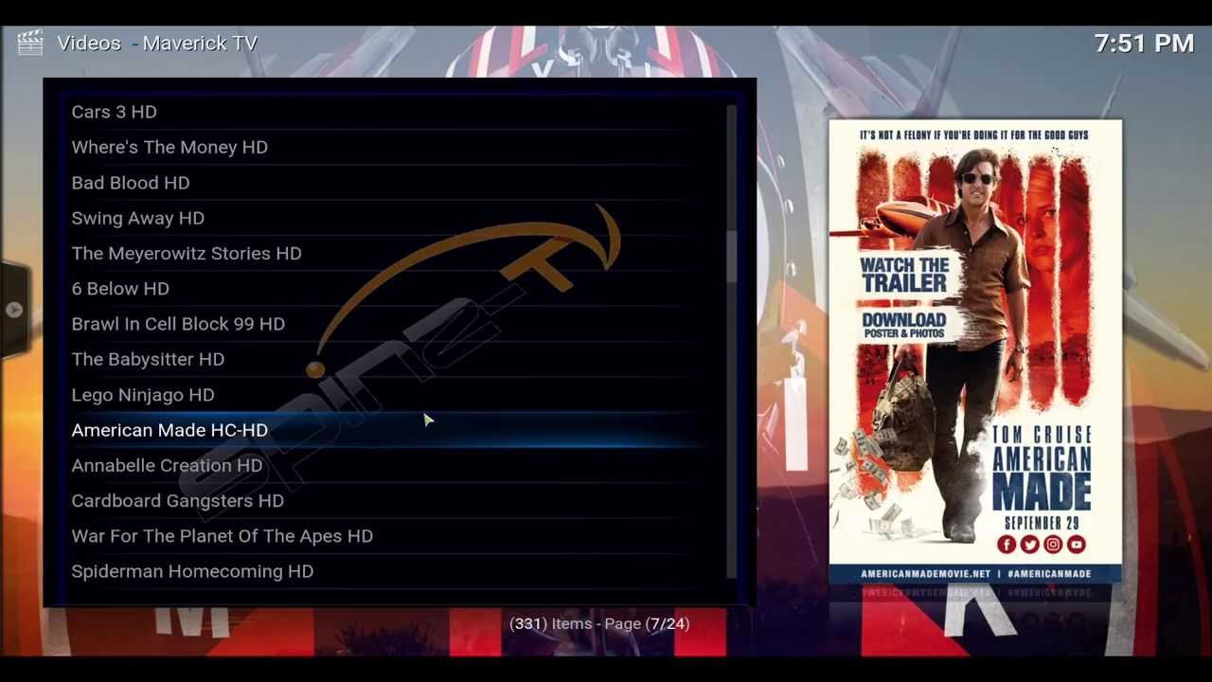
{"action": "scroll", "coordinate": [427, 420], "scroll_direction": "down", "scroll_amount": 5}
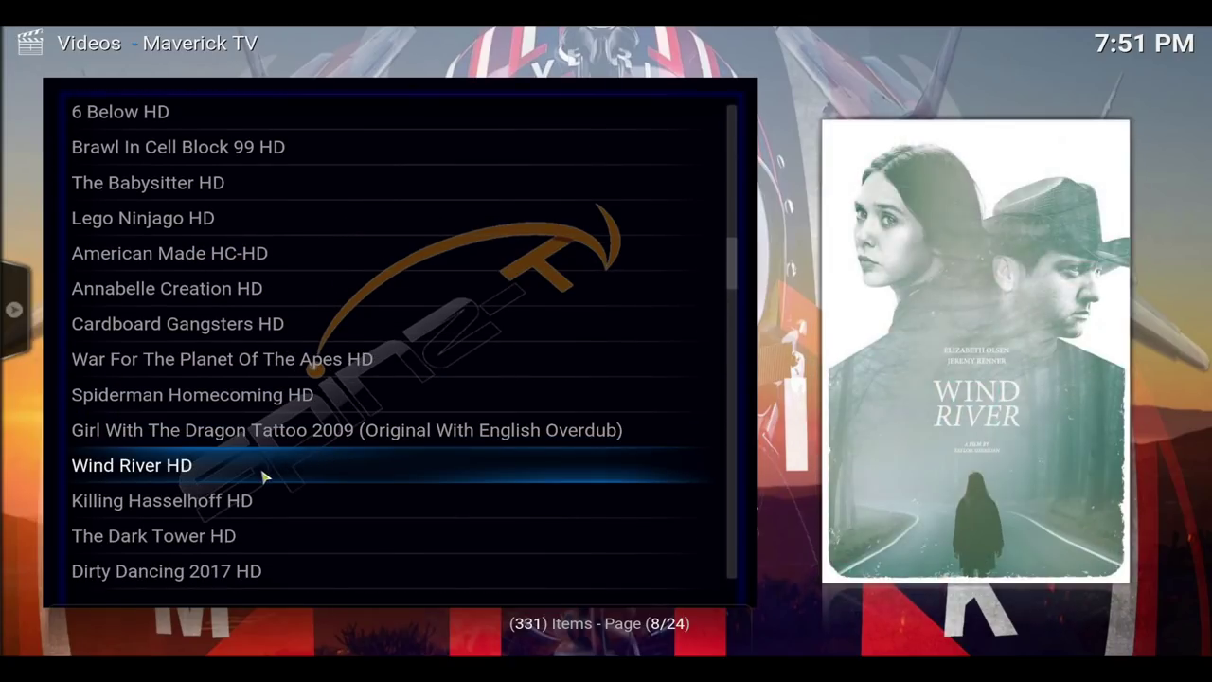
{"action": "left_click", "coordinate": [264, 477]}
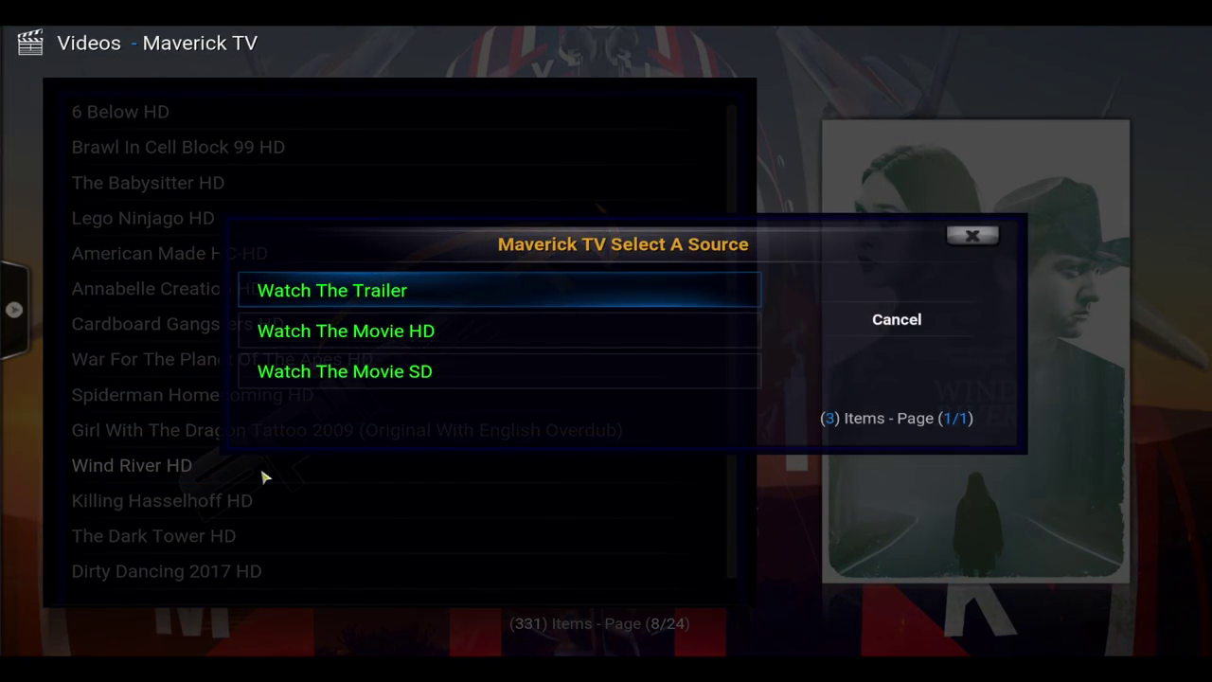
{"action": "left_click", "coordinate": [376, 339]}
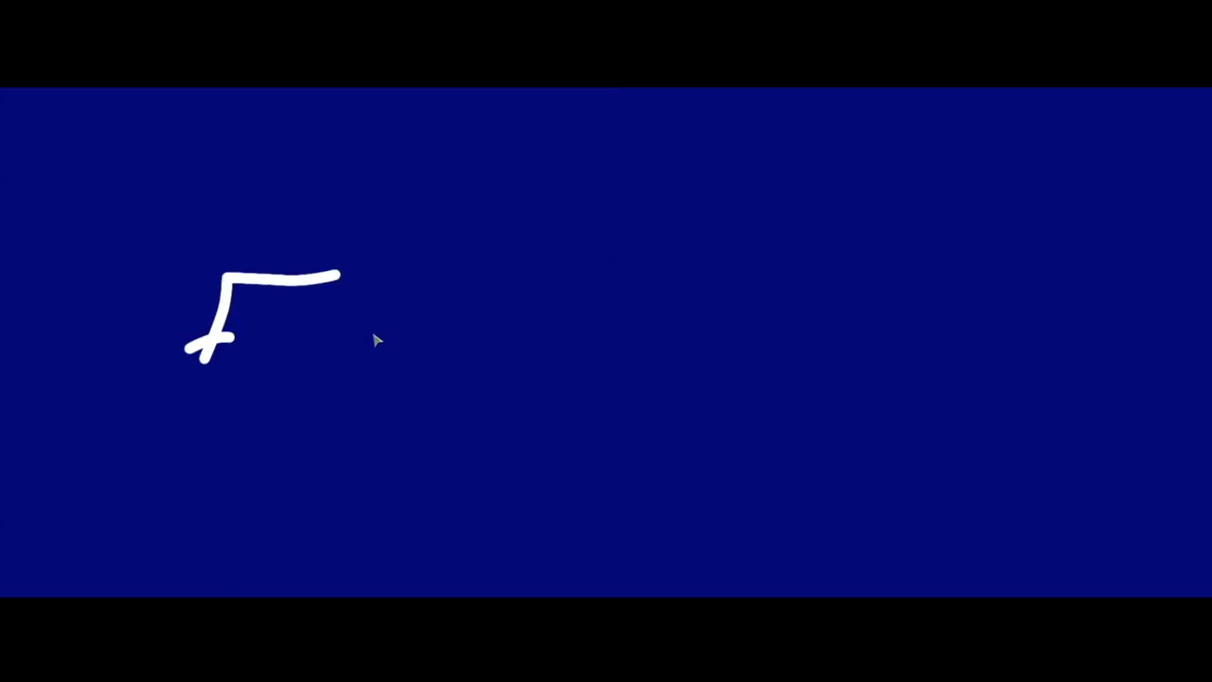
{"action": "mouse_move", "coordinate": [306, 482]}
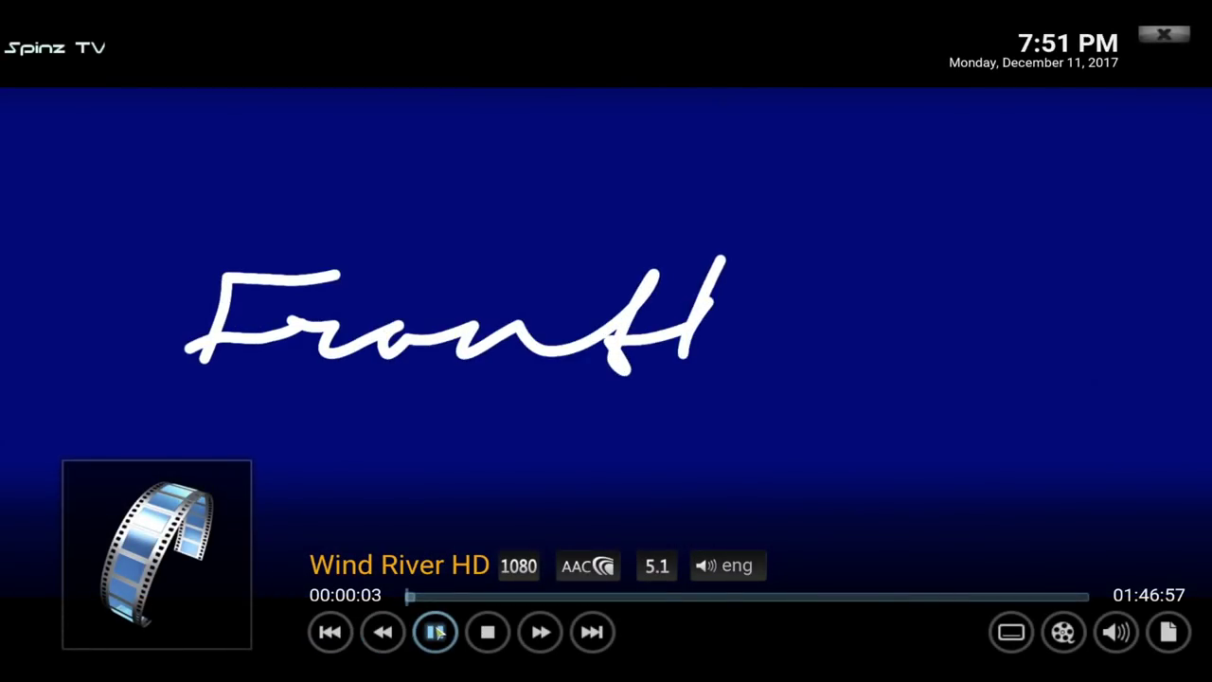
{"action": "left_click", "coordinate": [443, 635]}
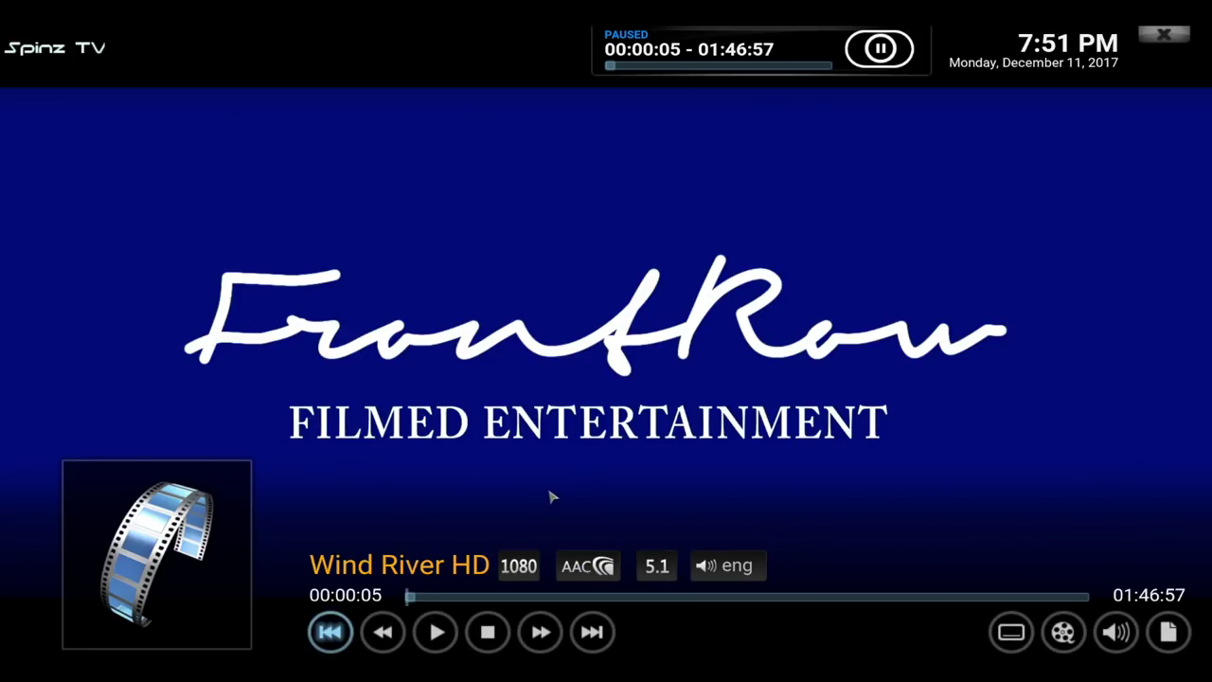
{"action": "left_click", "coordinate": [485, 646]}
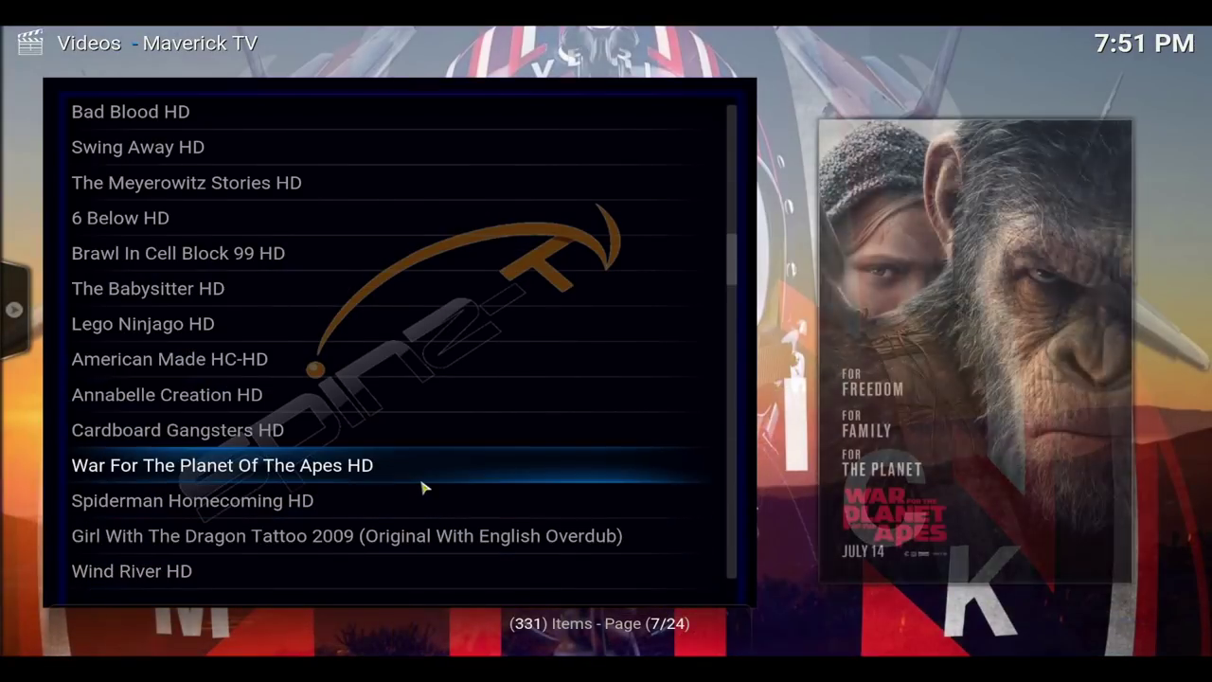
Back out to the home screen and open the Programs add-ons list toward Maverick Wizard
{"action": "left_click", "coordinate": [426, 487]}
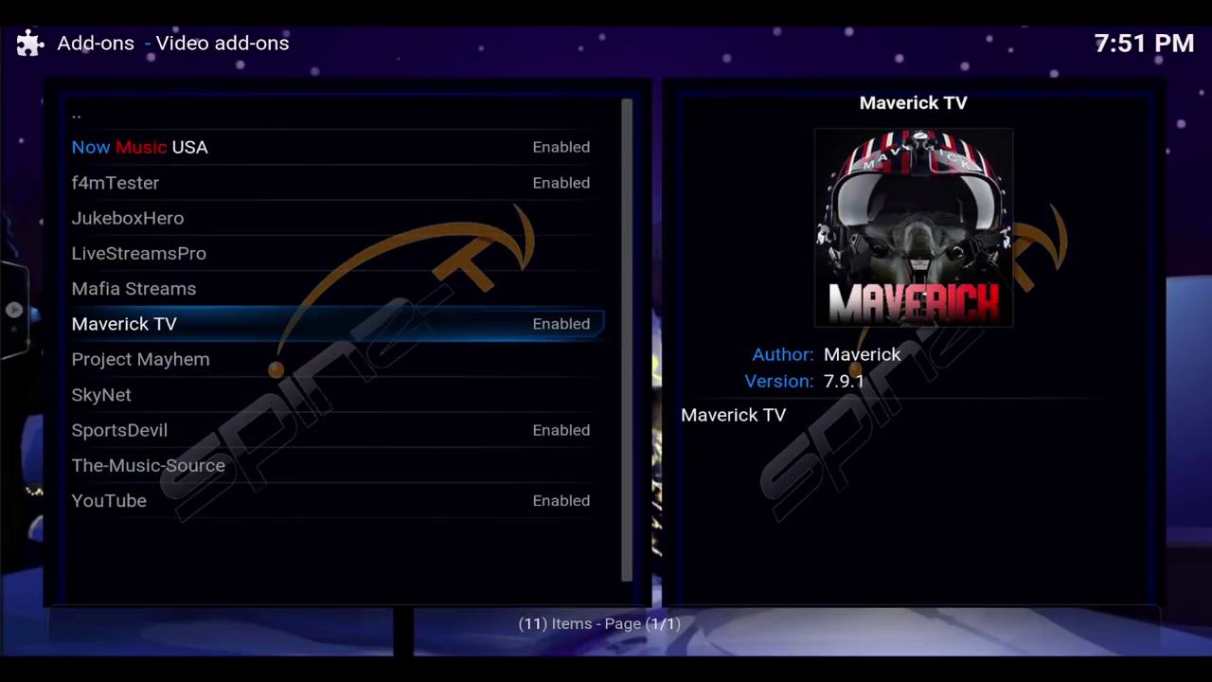
{"action": "key", "text": "Escape"}
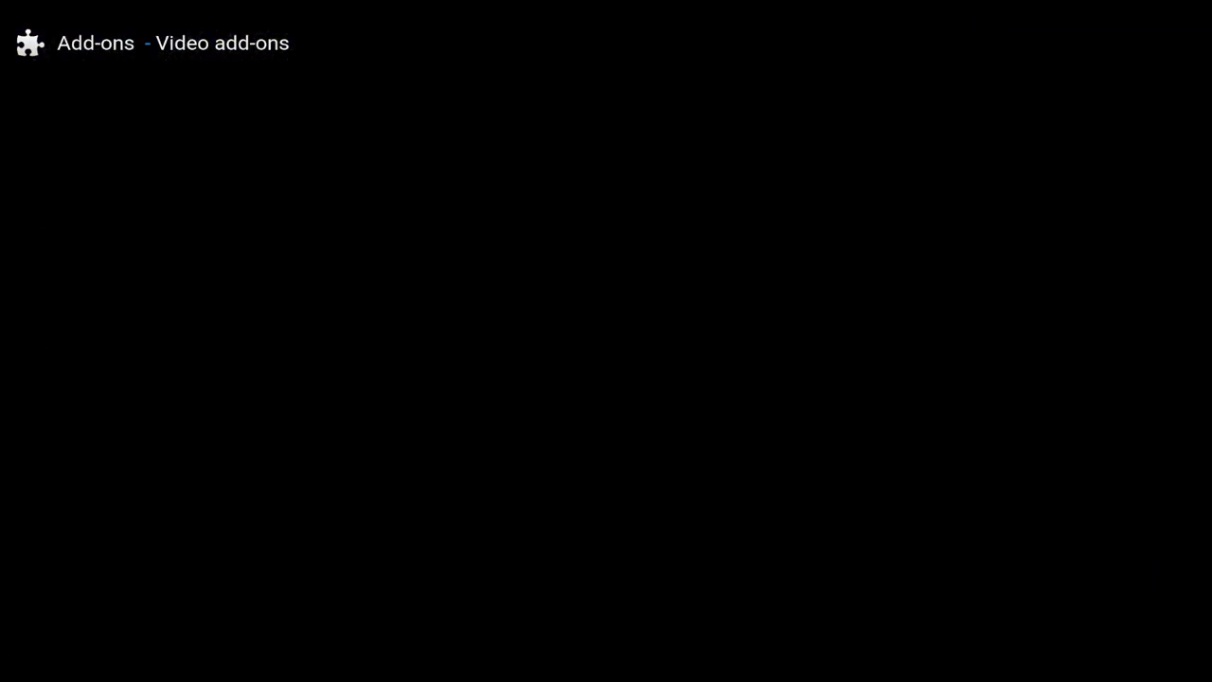
{"action": "key", "text": "Escape"}
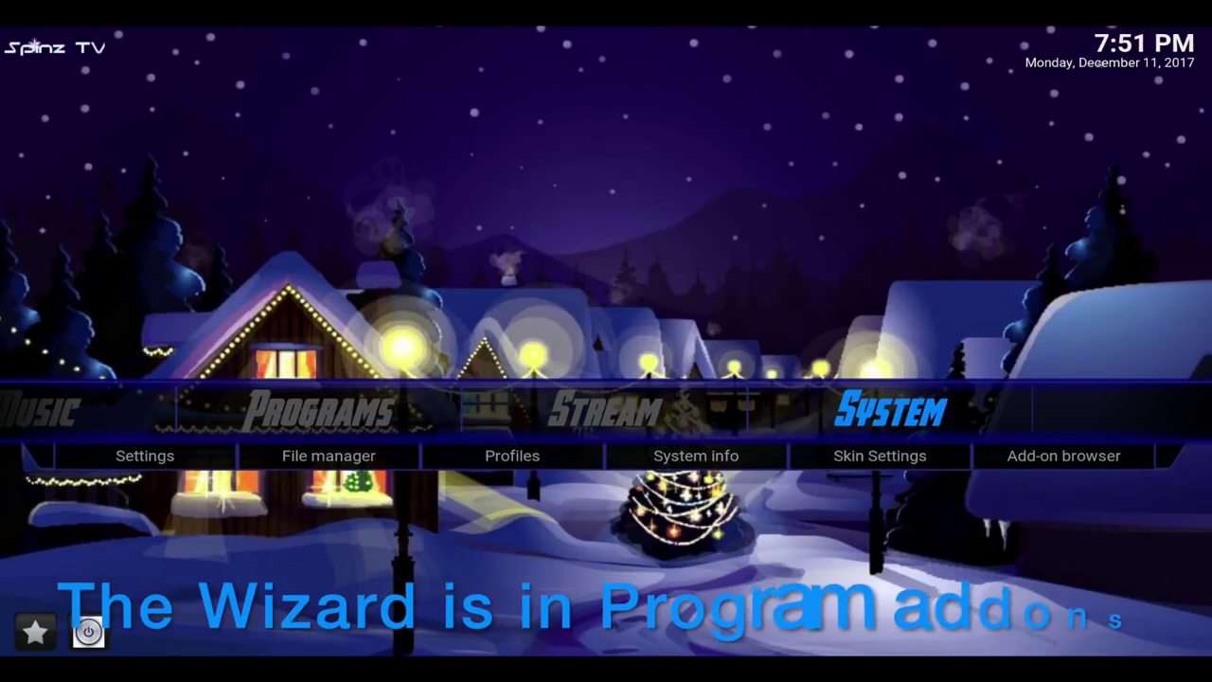
{"action": "key", "text": "Left"}
{"action": "key", "text": "Return"}
{"action": "scroll", "coordinate": [608, 424], "scroll_direction": "down", "scroll_amount": 1}
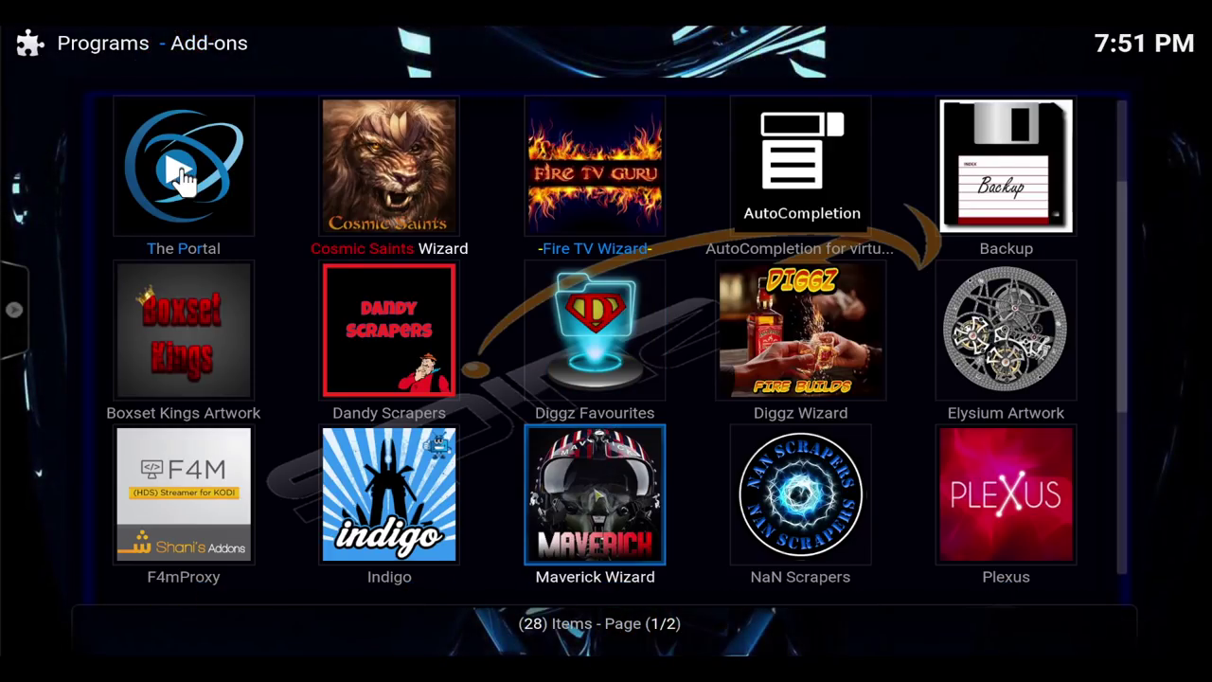
Launch Maverick Wizard v2.0.7 and open its (Maverick) Builds list of Krypton and Jarvis builds
{"action": "key", "text": "Return"}
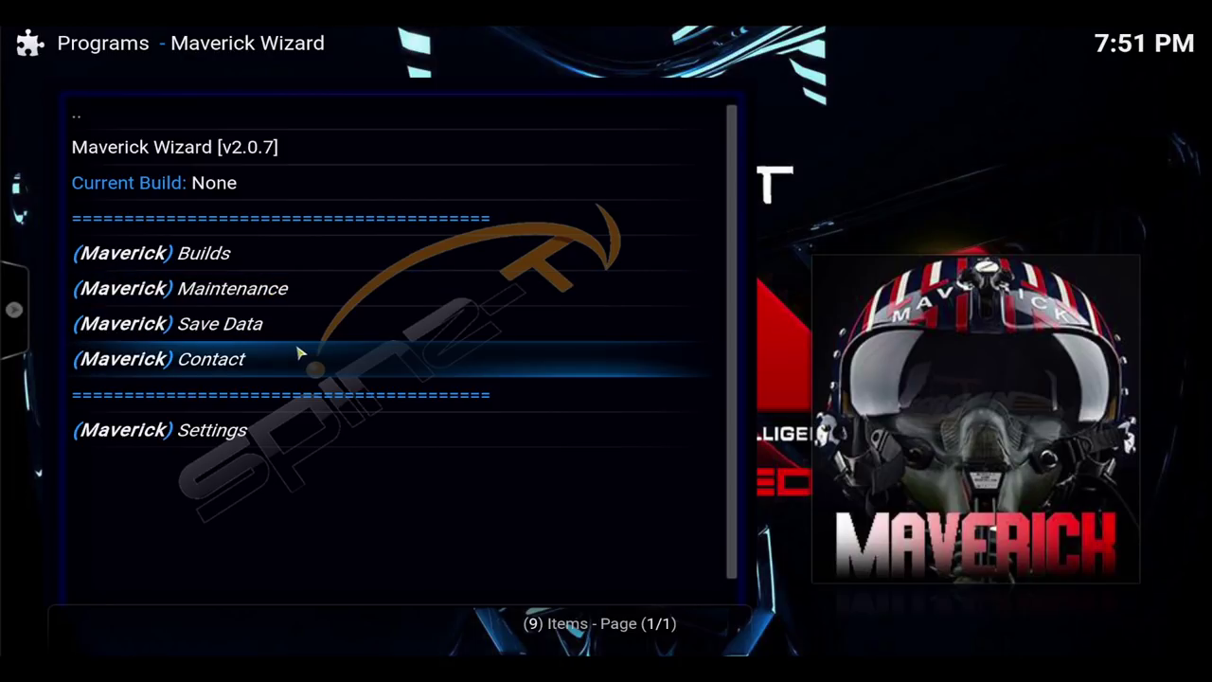
{"action": "left_click", "coordinate": [254, 270]}
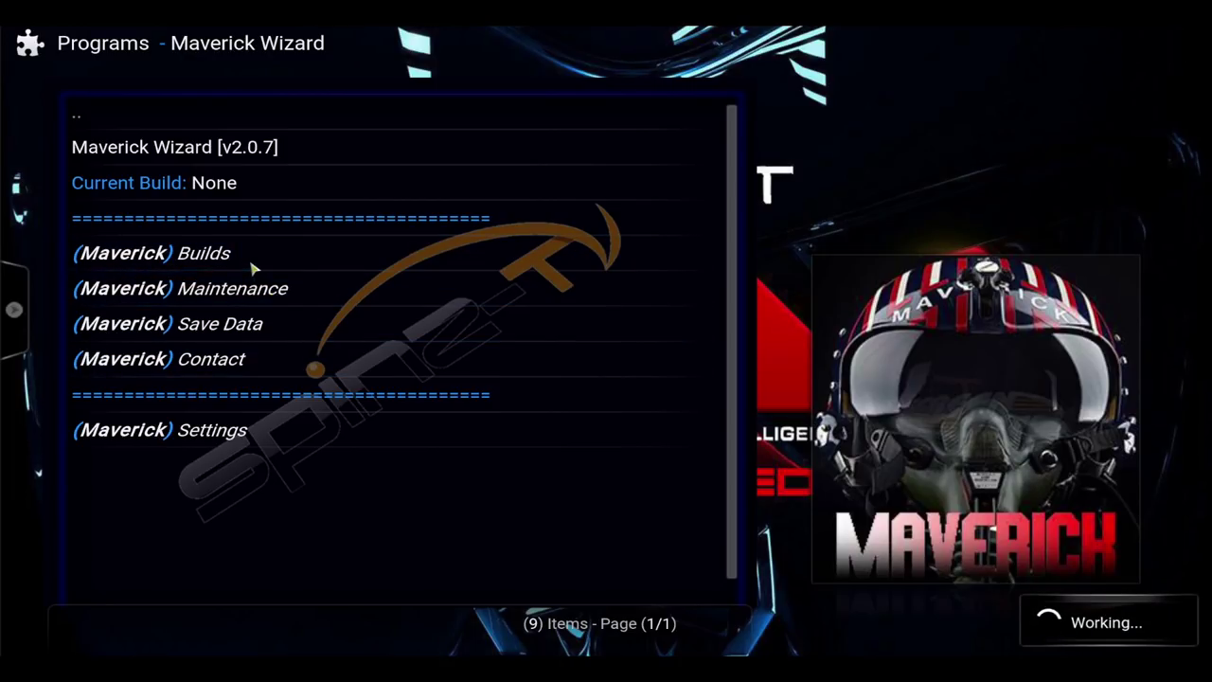